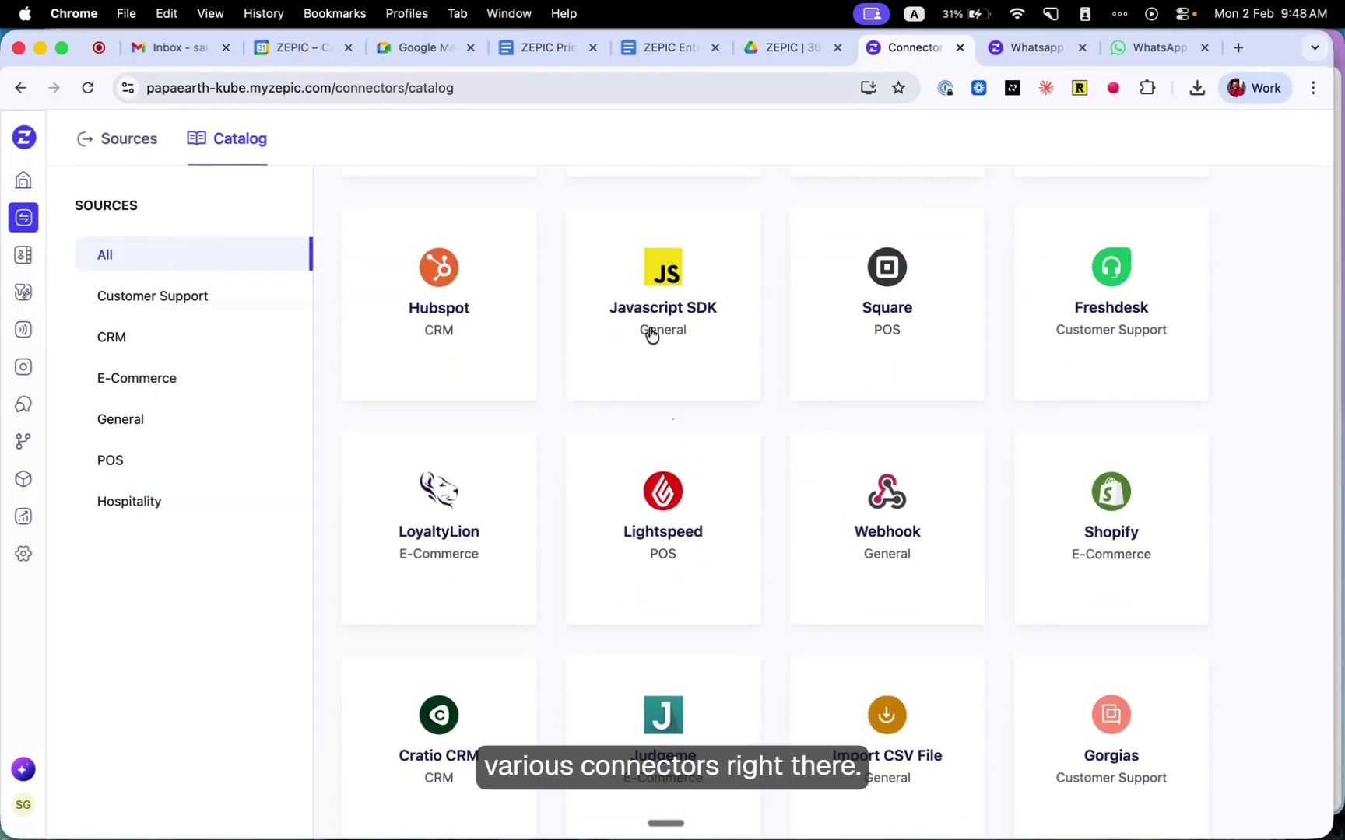
- Browse the full connector catalog to see which data sources are available
{"action": "scroll", "coordinate": [652, 335], "scroll_direction": "up", "scroll_amount": 2}
{"action": "scroll", "coordinate": [652, 334], "scroll_direction": "up", "scroll_amount": 10}
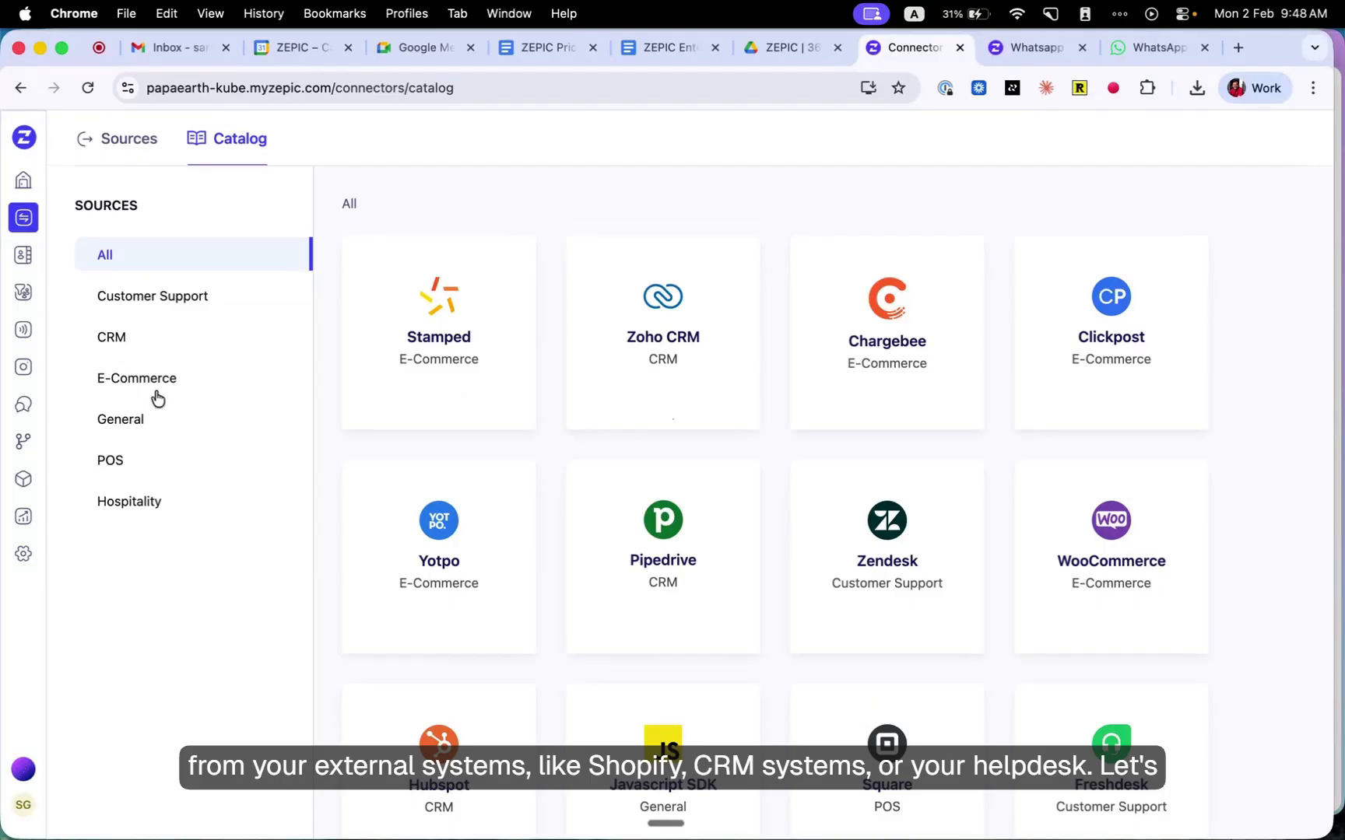
{"action": "scroll", "coordinate": [554, 504], "scroll_direction": "down", "scroll_amount": 10}
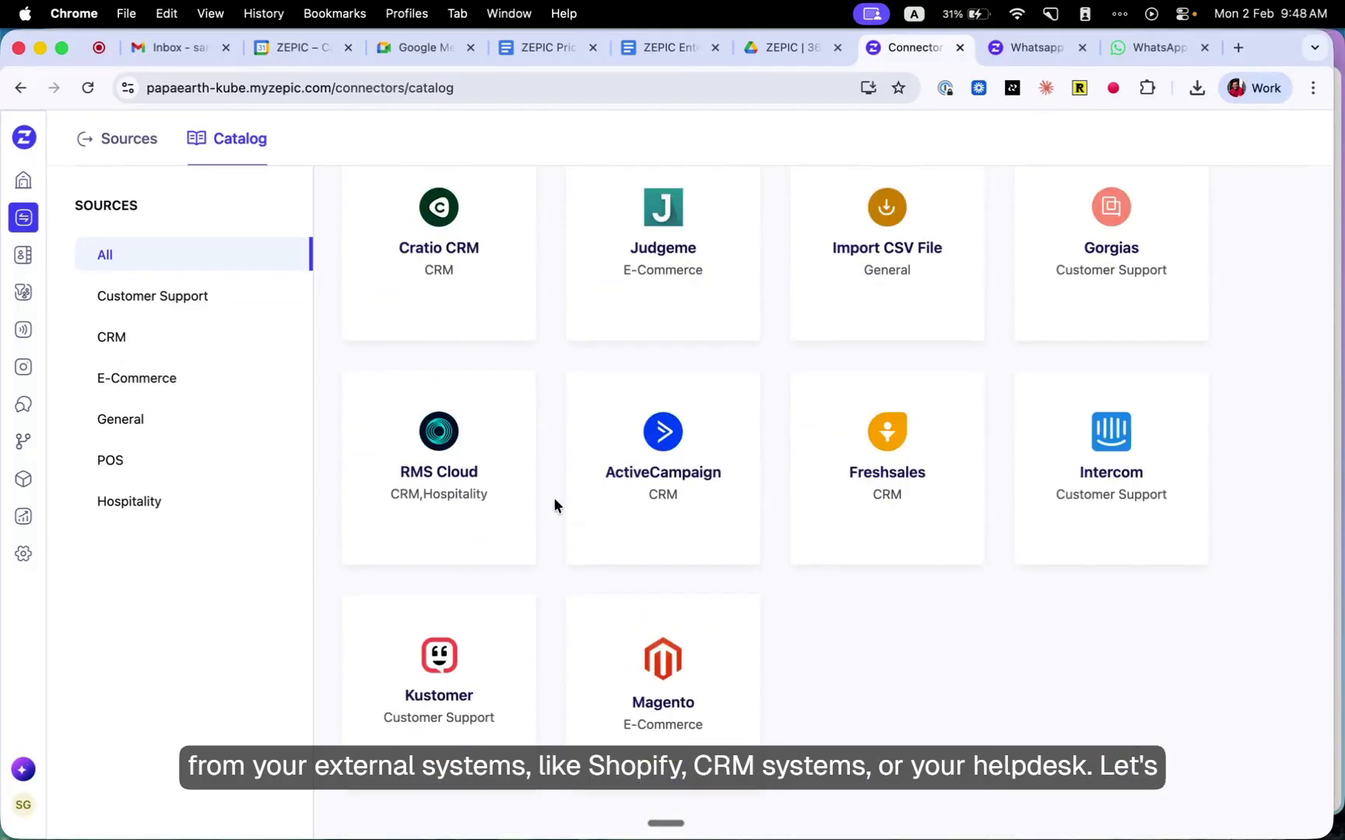
{"action": "scroll", "coordinate": [723, 407], "scroll_direction": "up", "scroll_amount": 10}
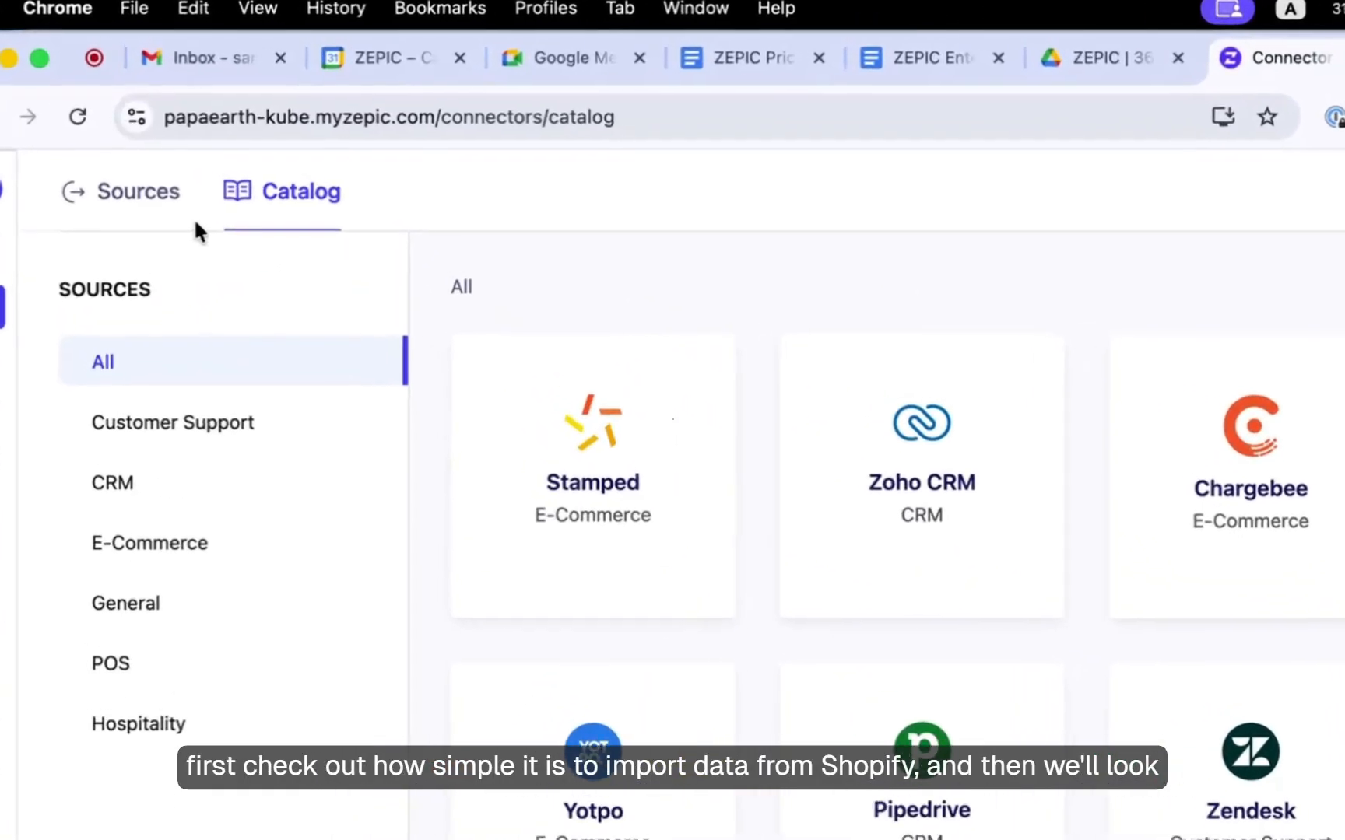
- Open the existing Shopify source and view its setup with the store domain and authorization
{"action": "left_click", "coordinate": [109, 196]}
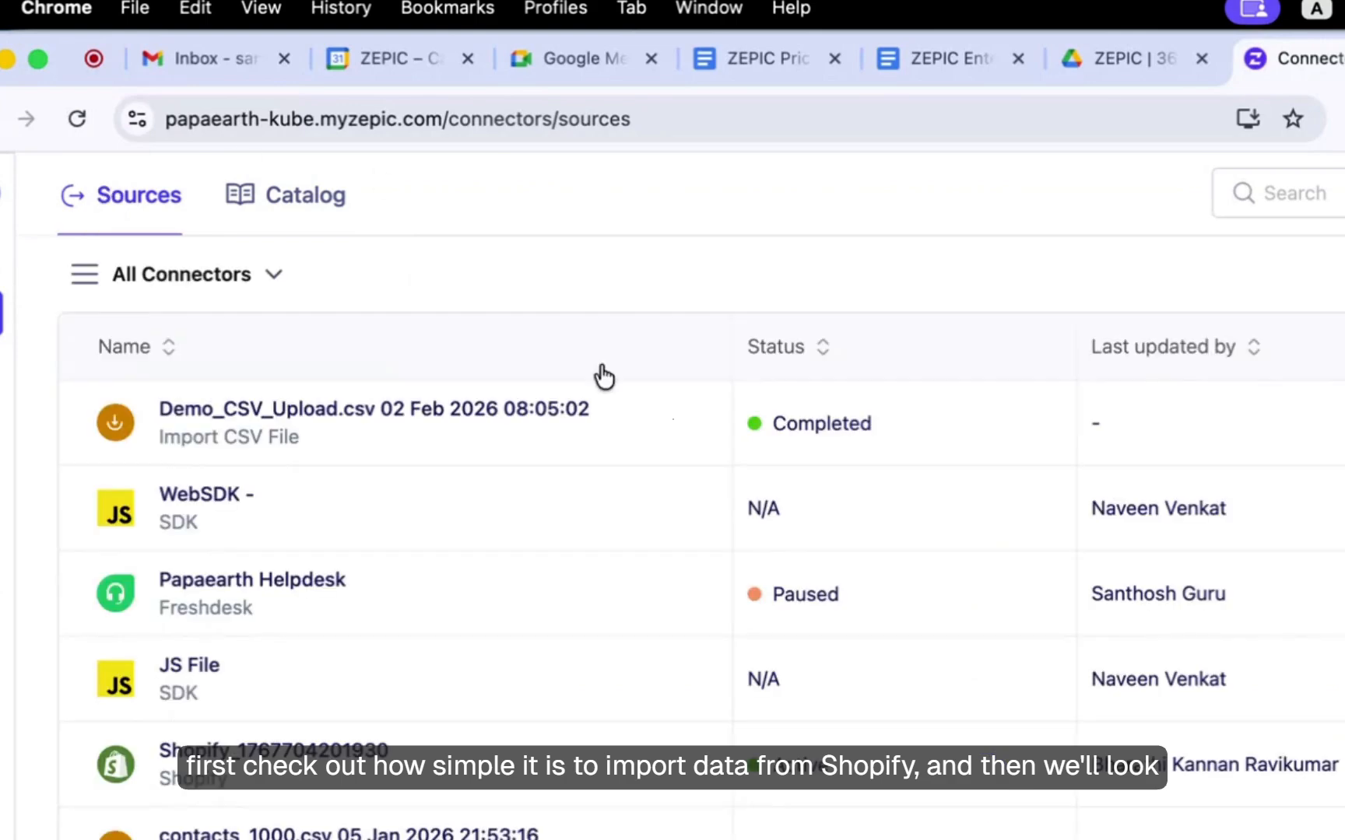
{"action": "left_click", "coordinate": [333, 747]}
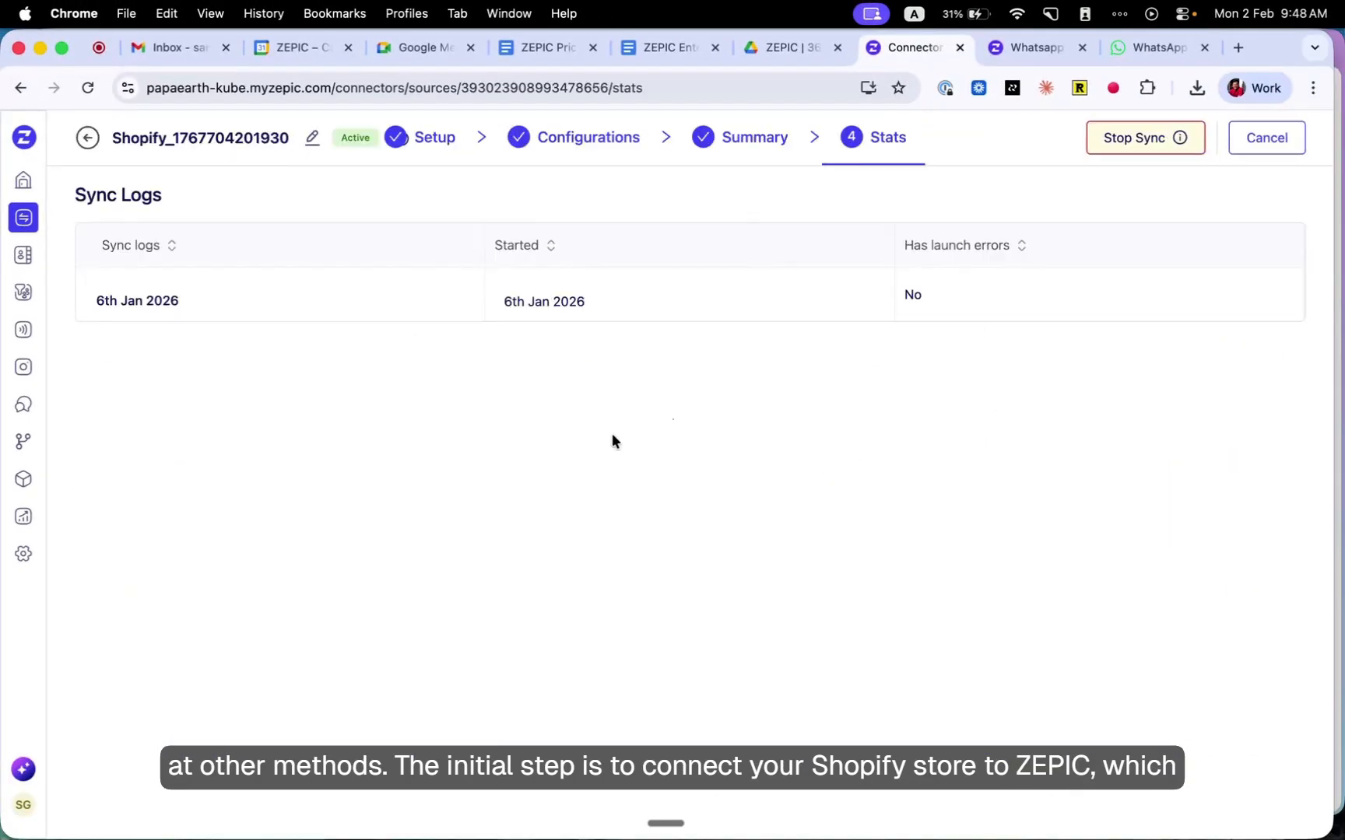
{"action": "left_click", "coordinate": [441, 138]}
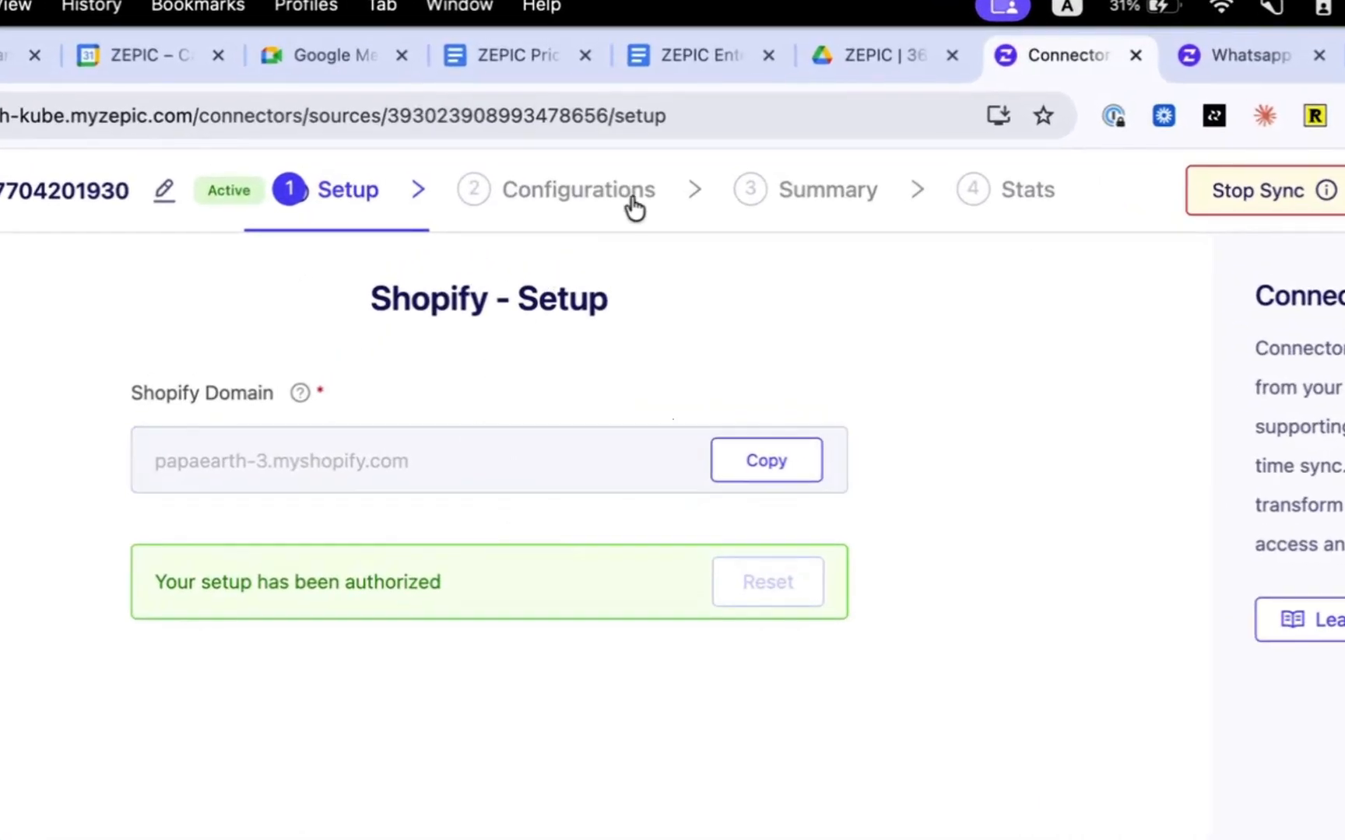
- Review the data mapping and transformations of the Customers model in the Shopify source's configurations
{"action": "left_click", "coordinate": [603, 198]}
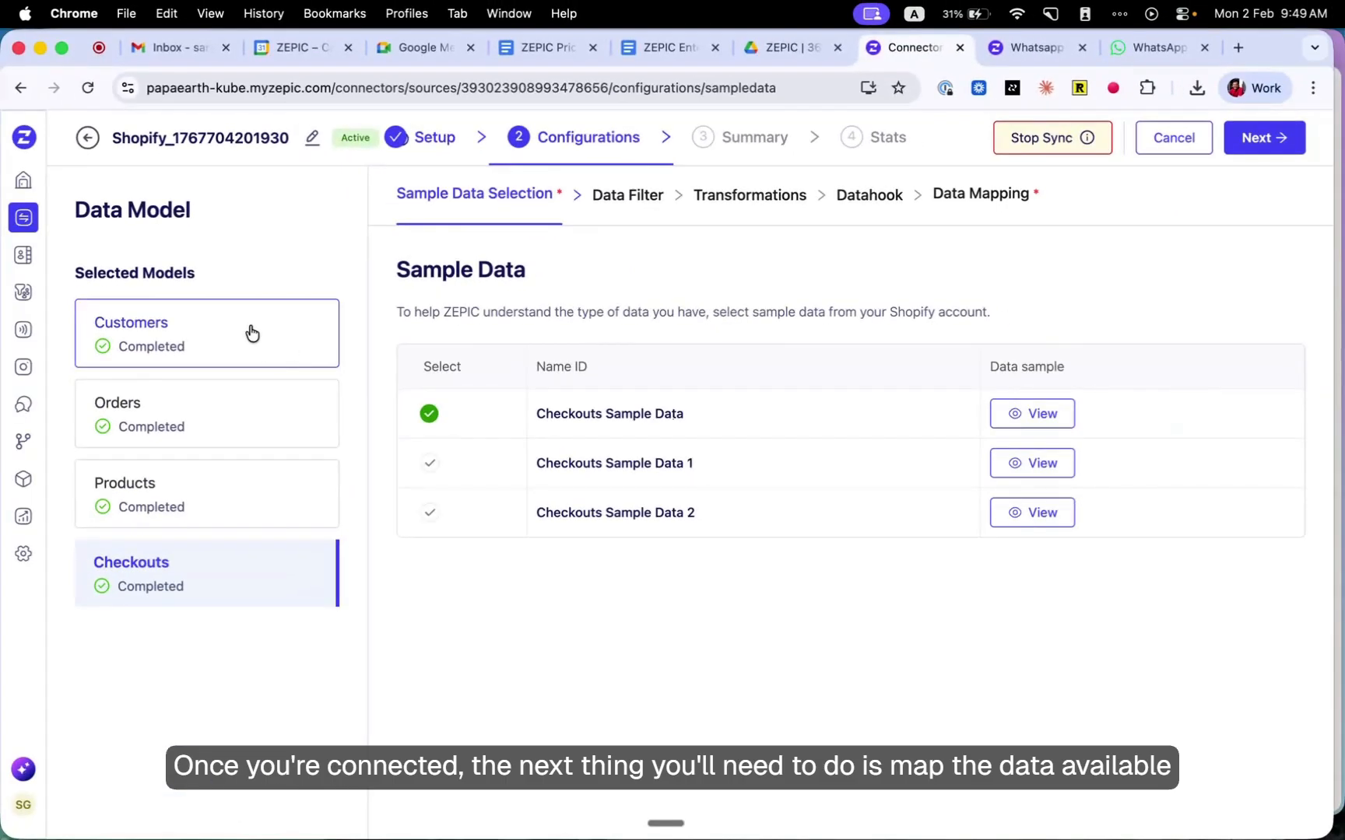
{"action": "left_click", "coordinate": [251, 334]}
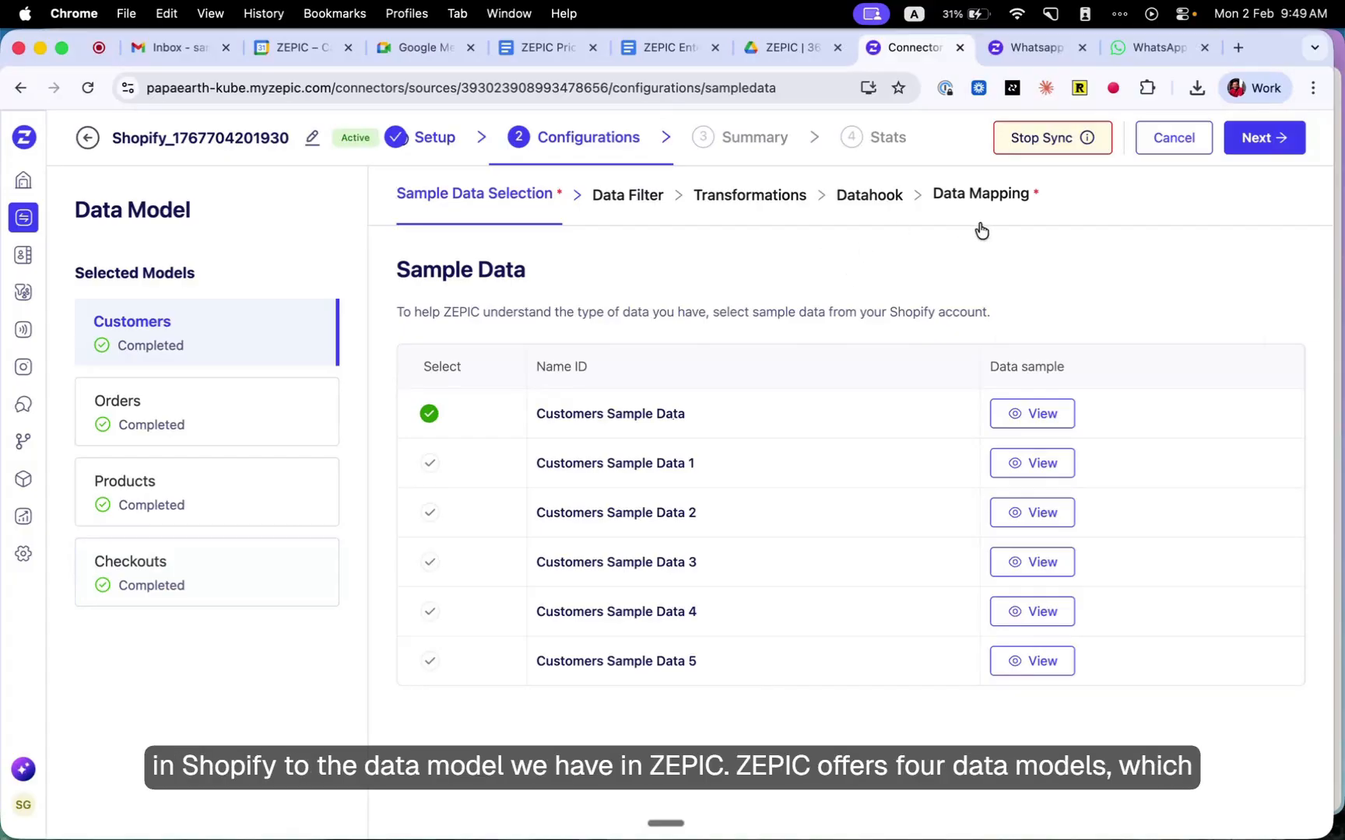
{"action": "left_click", "coordinate": [986, 196]}
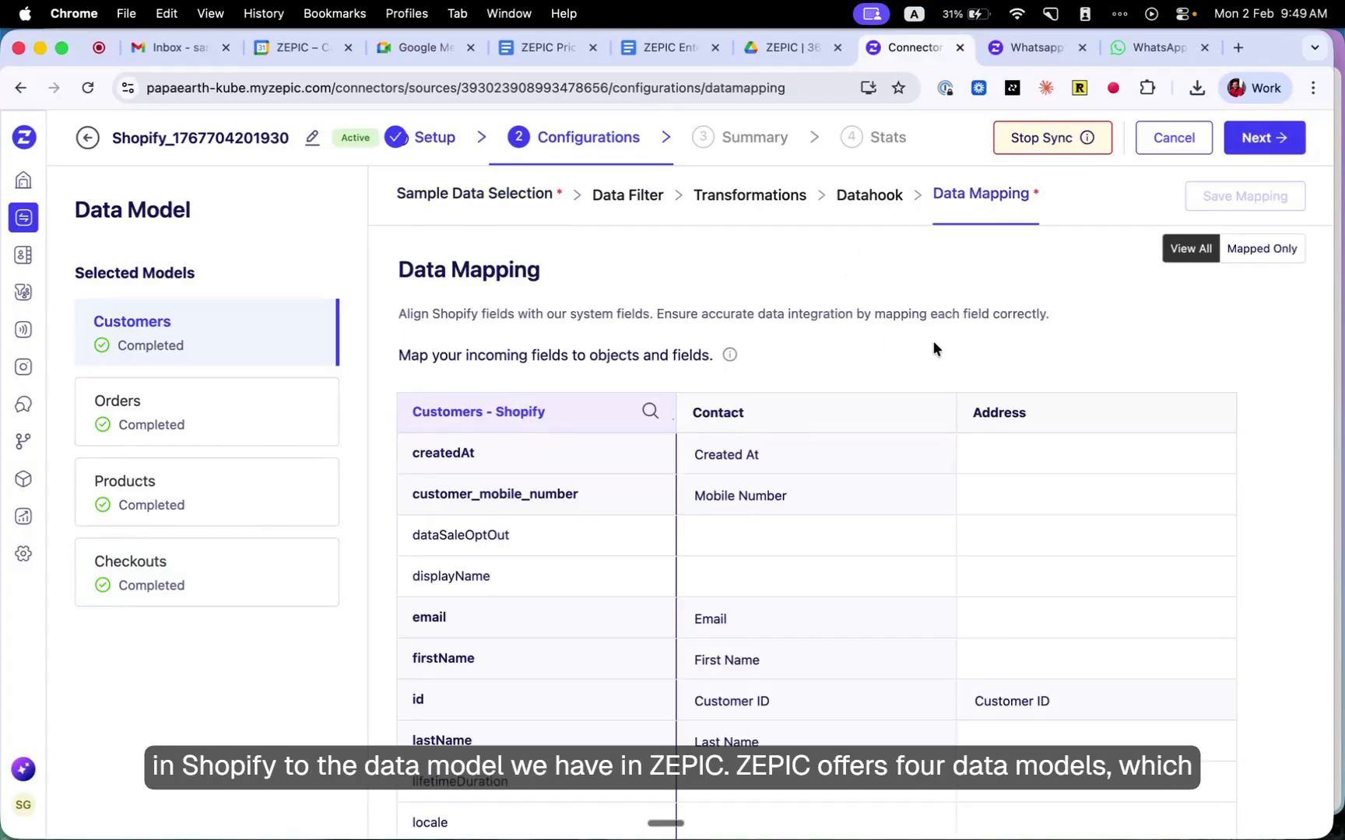
{"action": "scroll", "coordinate": [909, 359], "scroll_direction": "down", "scroll_amount": 3}
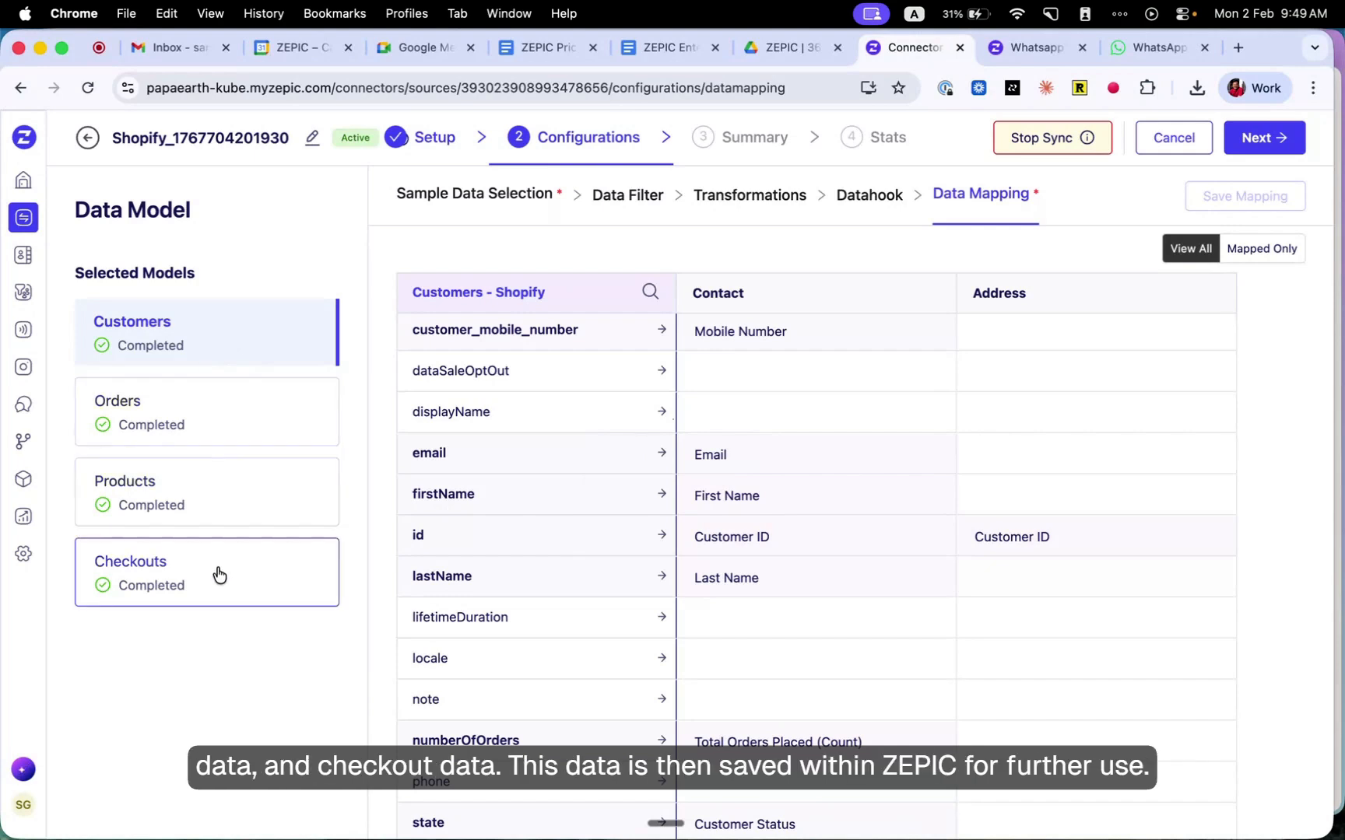
{"action": "scroll", "coordinate": [611, 552], "scroll_direction": "up", "scroll_amount": 3}
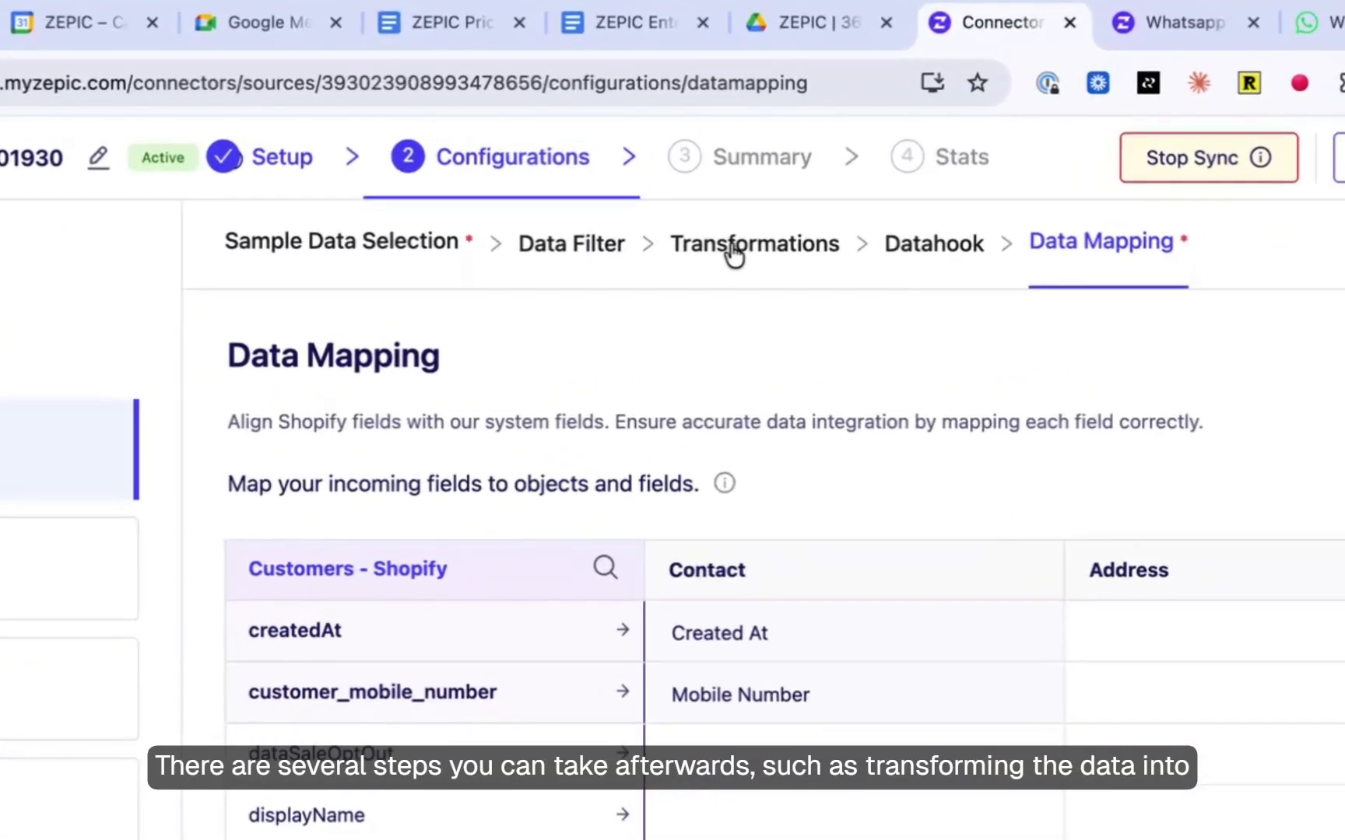
{"action": "left_click", "coordinate": [733, 253]}
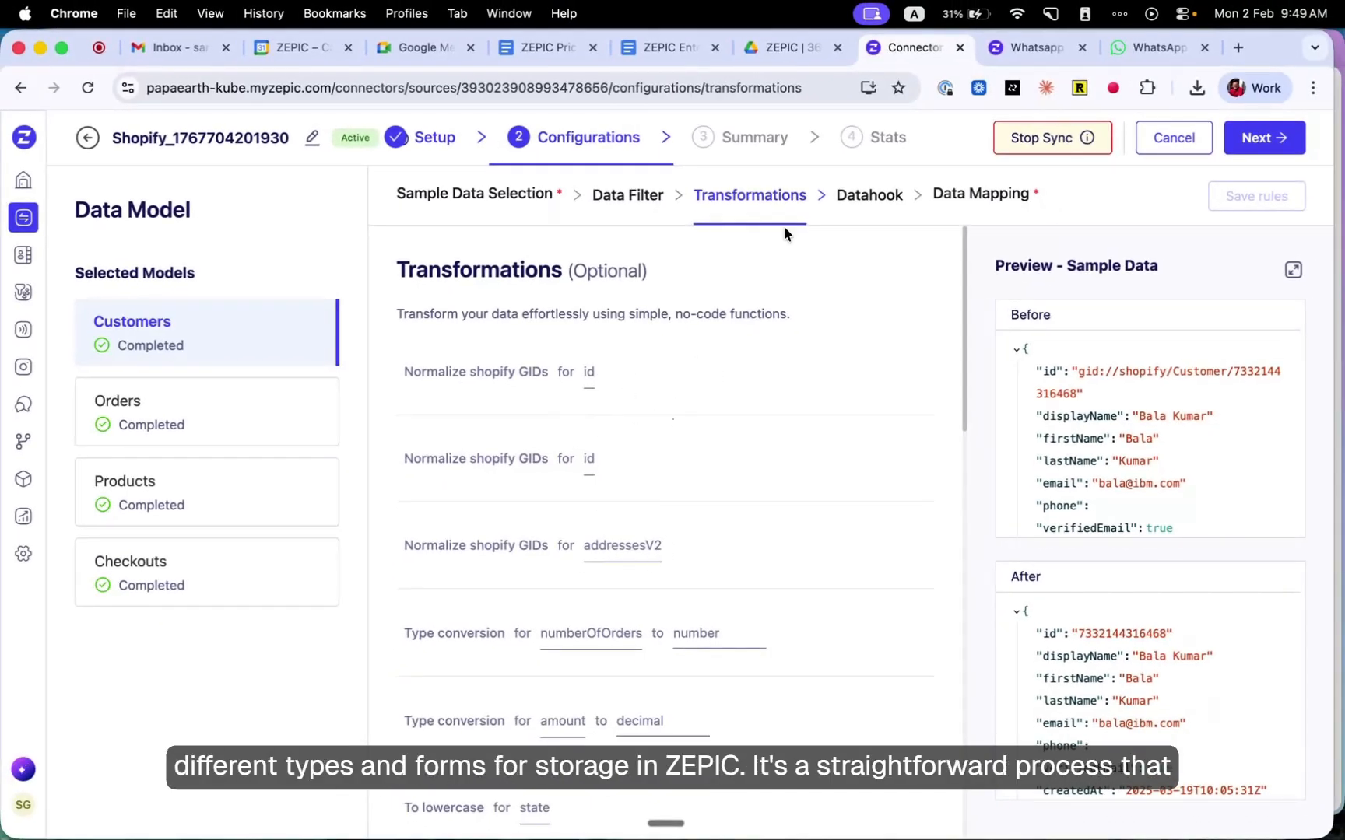
{"action": "left_click", "coordinate": [993, 201]}
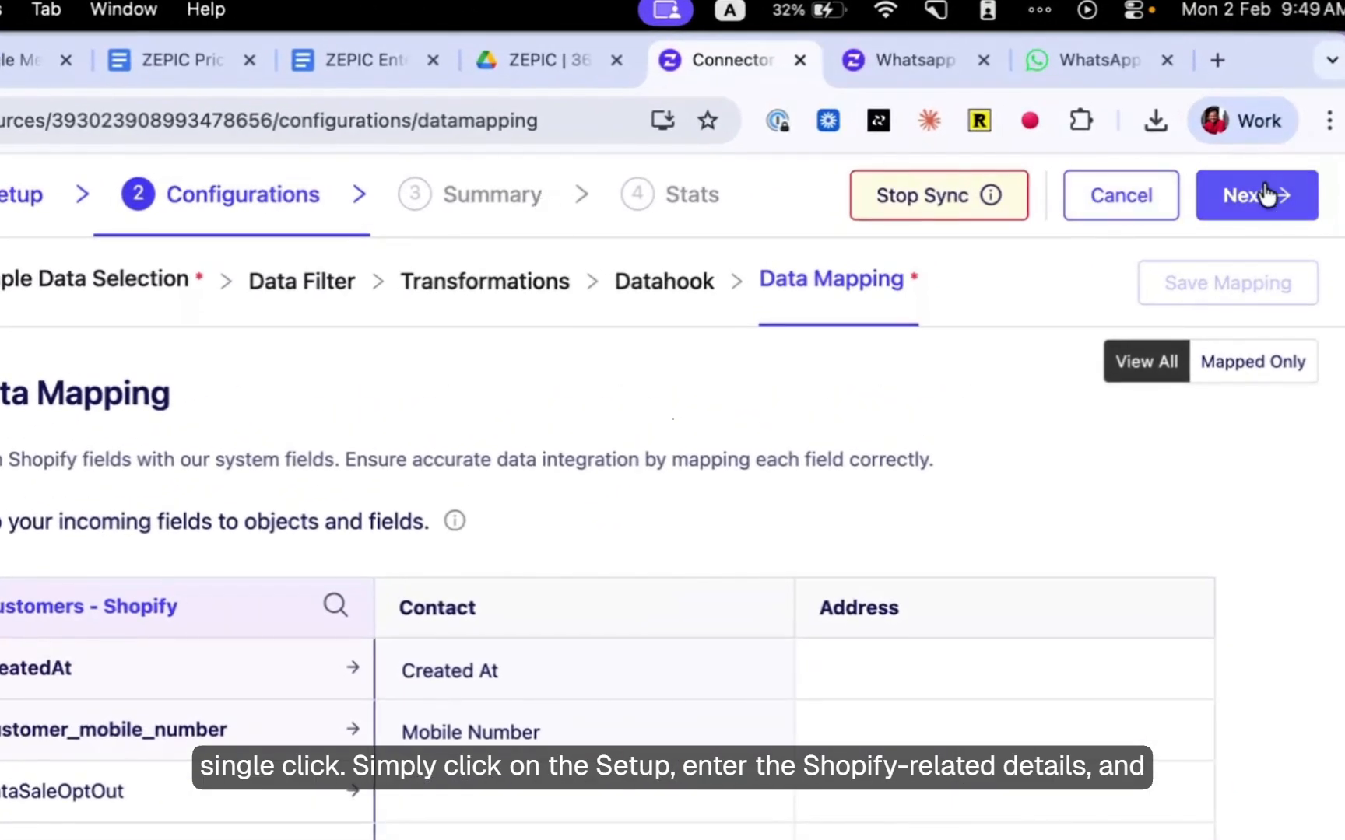
- Advance past the Shopify source's summary to its sync stats
{"action": "left_click", "coordinate": [1267, 191]}
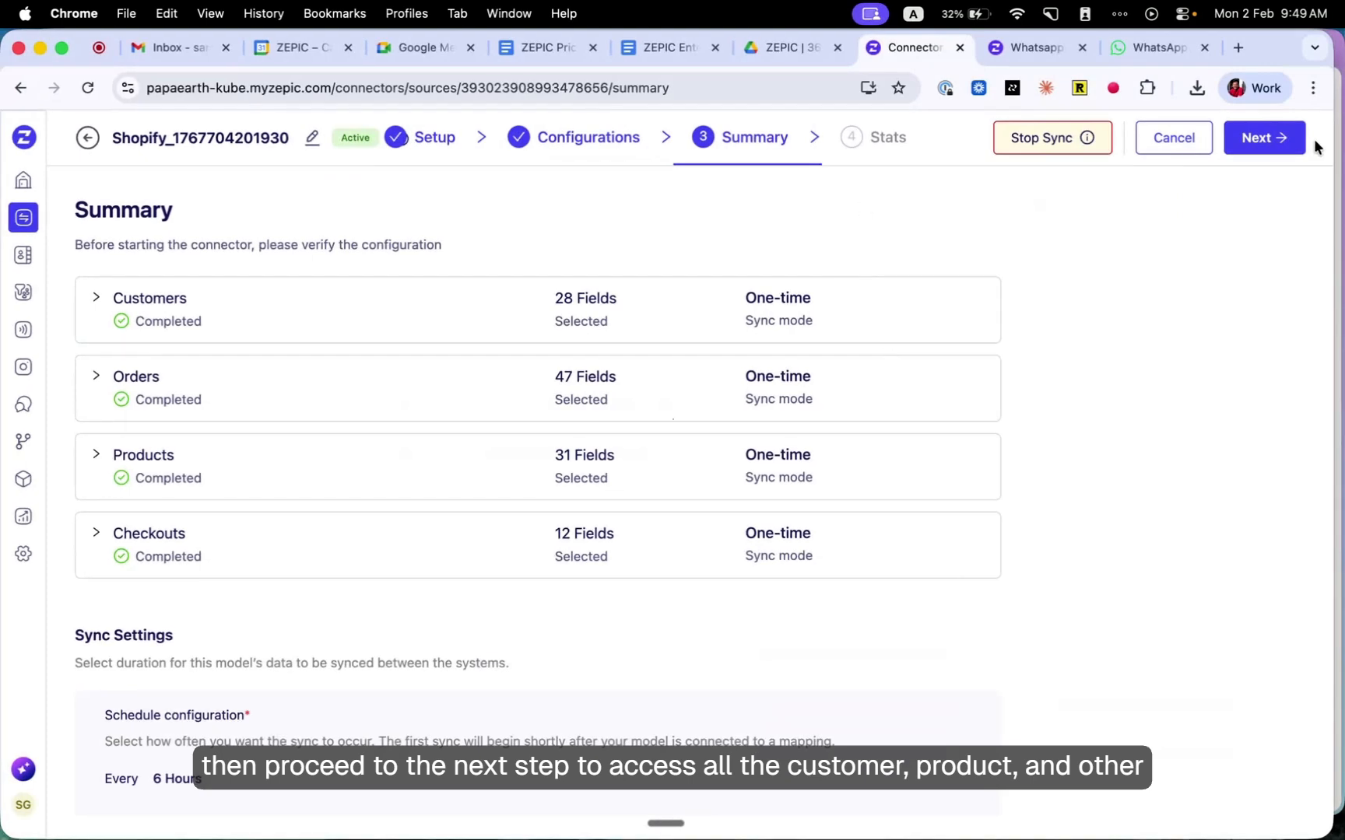
{"action": "left_click", "coordinate": [1268, 143]}
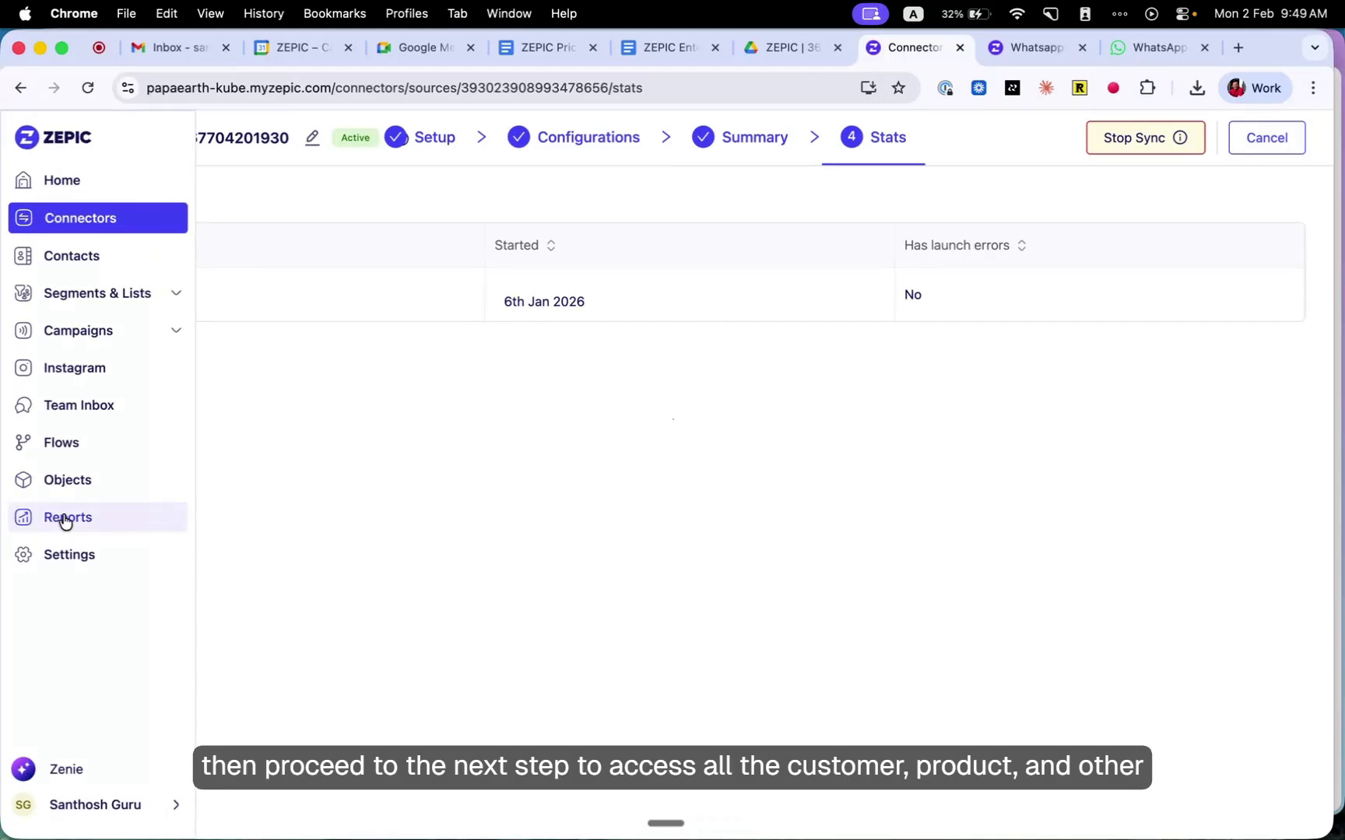
- View the synced Checkout records and the Order records among the objects
{"action": "left_click", "coordinate": [88, 493]}
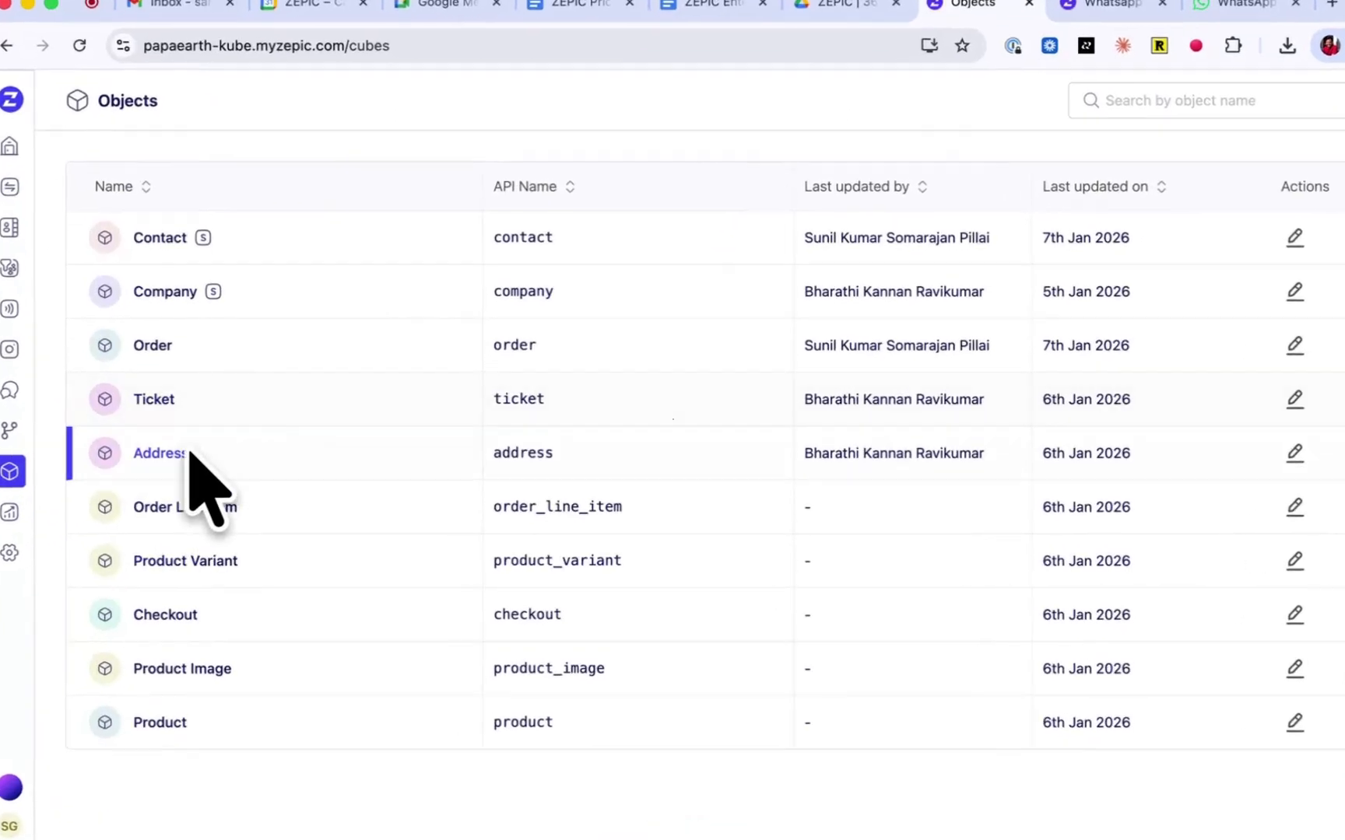
{"action": "left_click", "coordinate": [179, 623]}
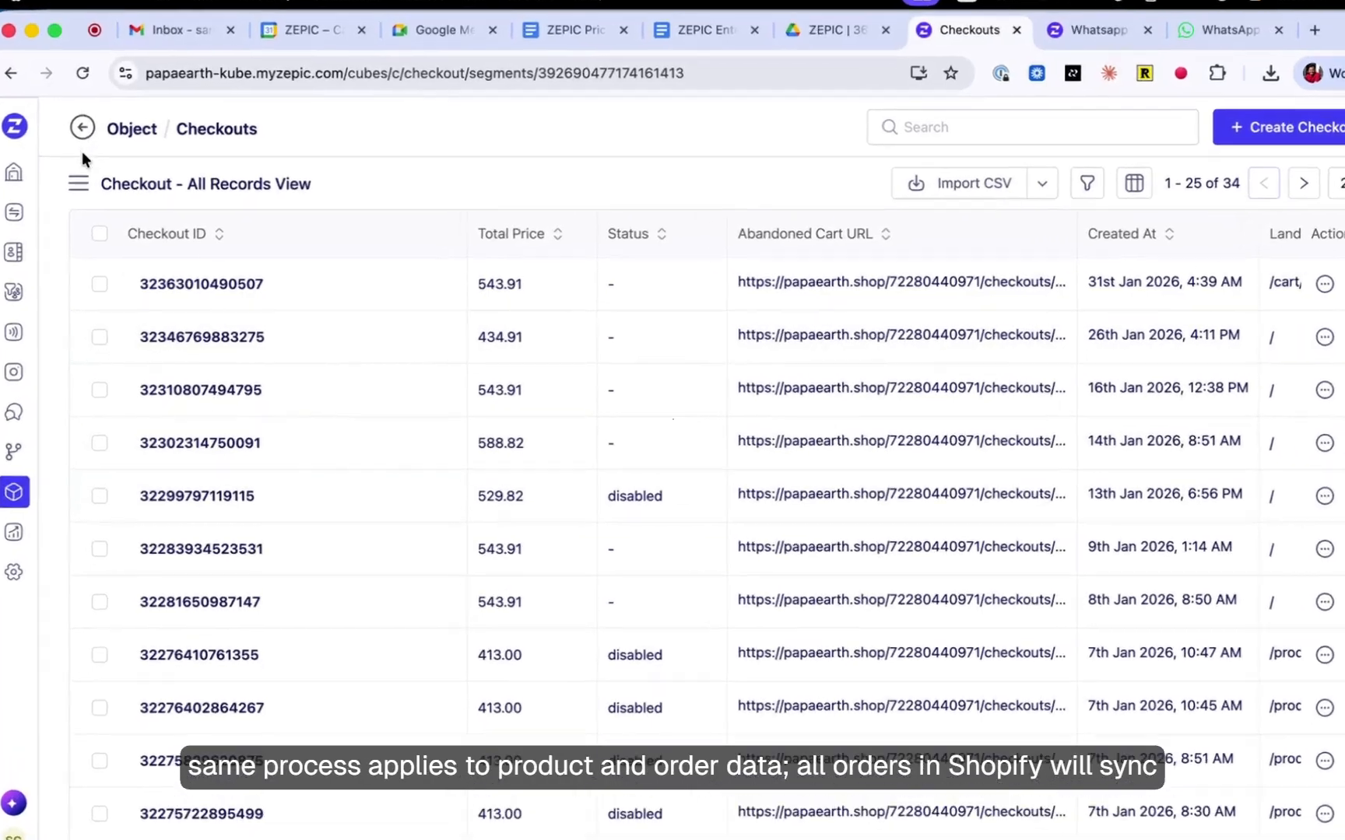
{"action": "left_click", "coordinate": [81, 126]}
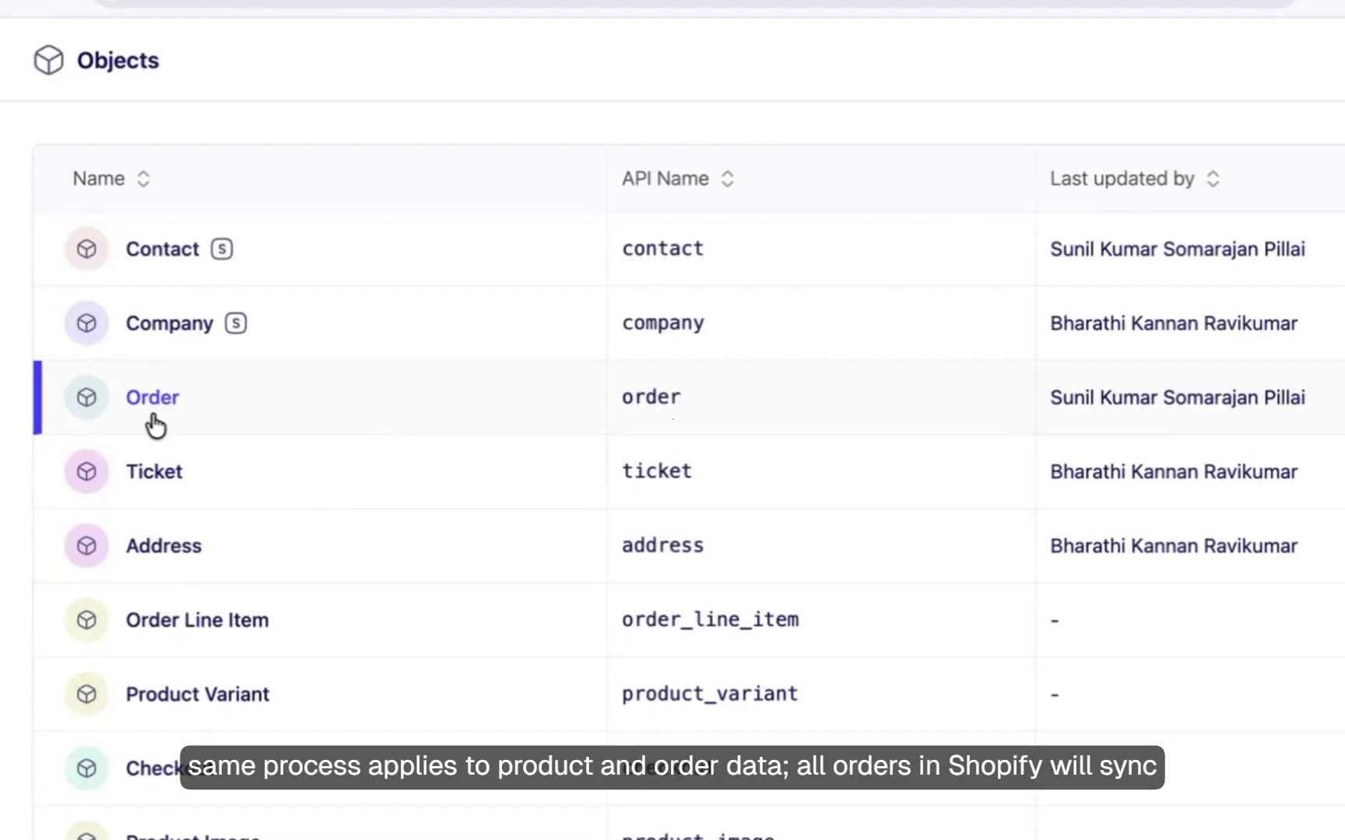
{"action": "left_click", "coordinate": [154, 419]}
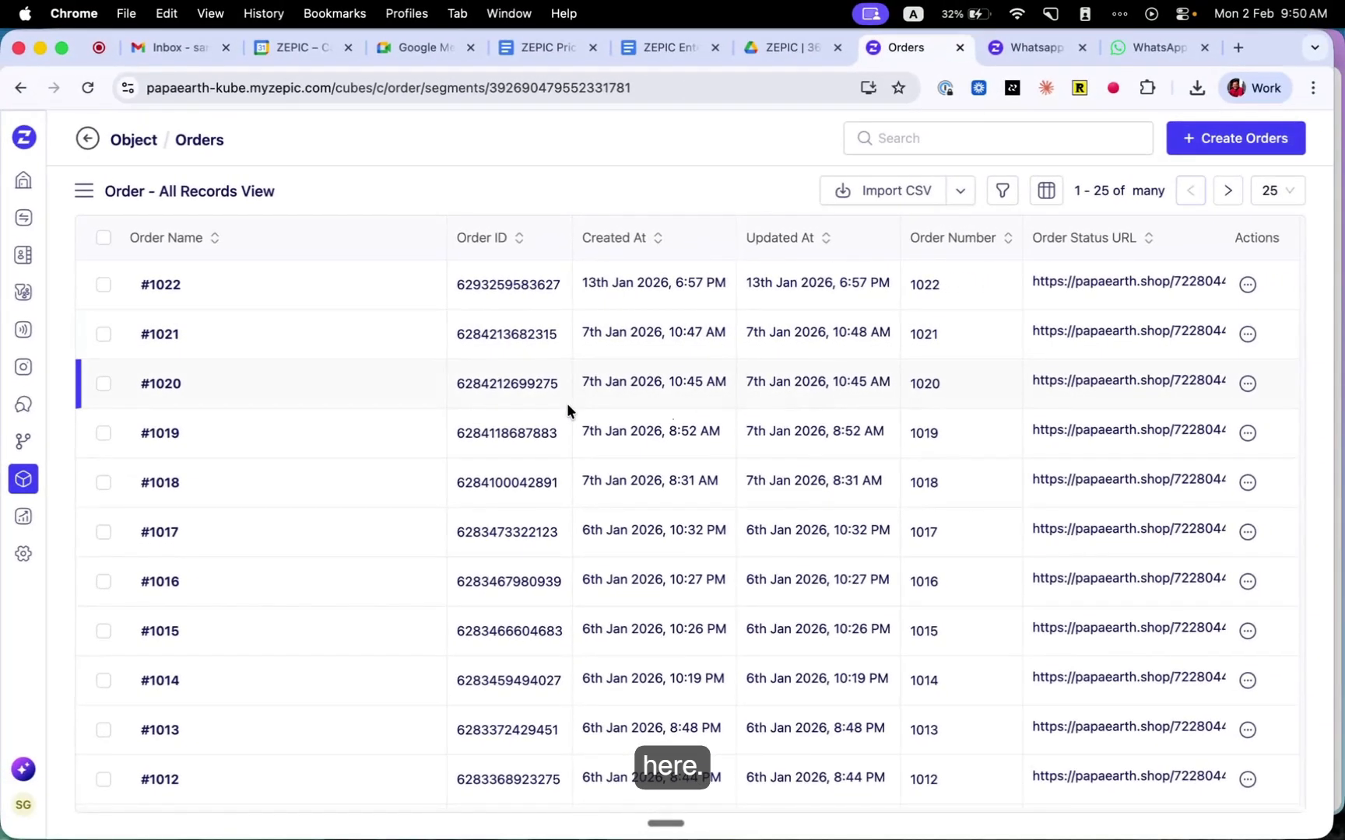
{"action": "scroll", "coordinate": [567, 403], "scroll_direction": "down", "scroll_amount": 10}
- Start adding a Webhook connector from the General category of the connector catalog
{"action": "mouse_move", "coordinate": [14, 368]}
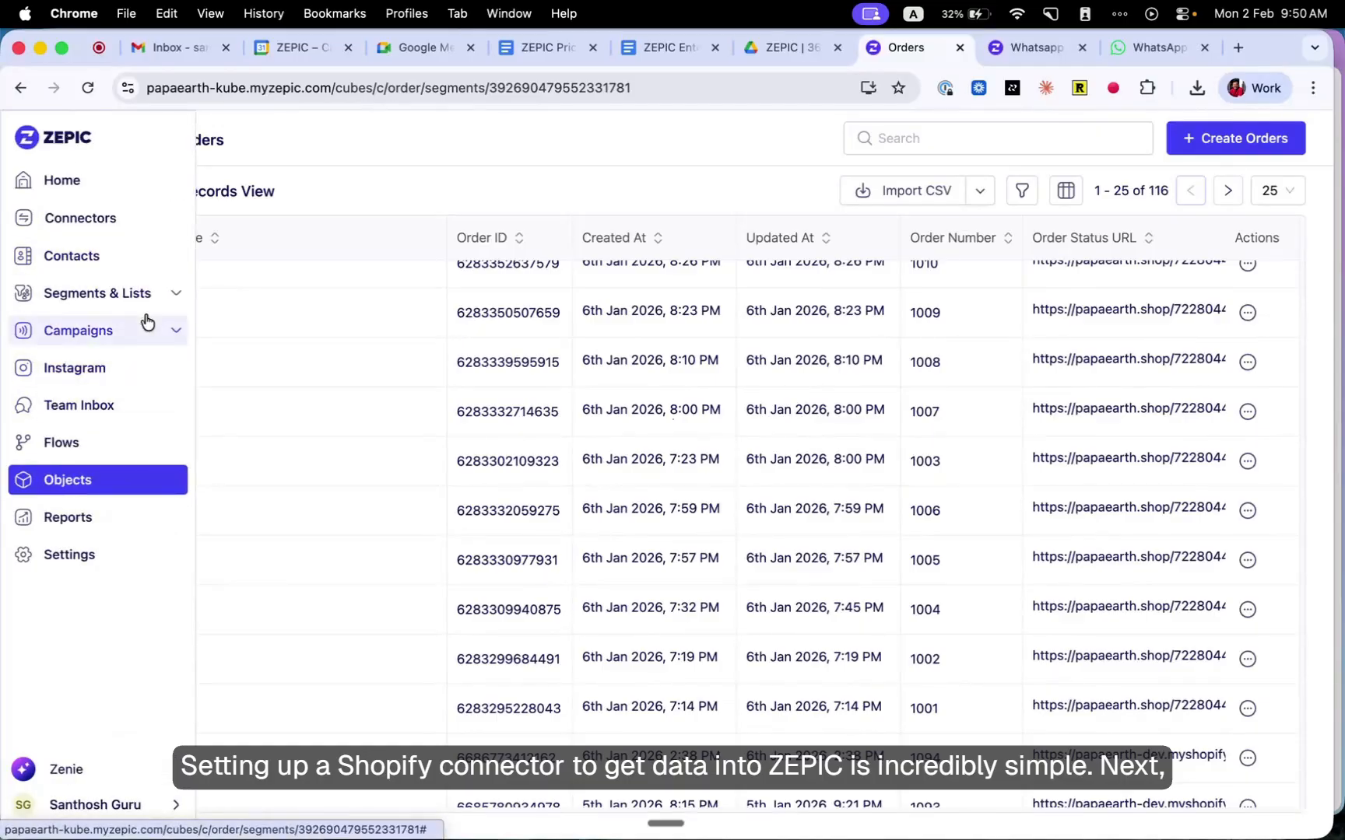
{"action": "left_click", "coordinate": [99, 218]}
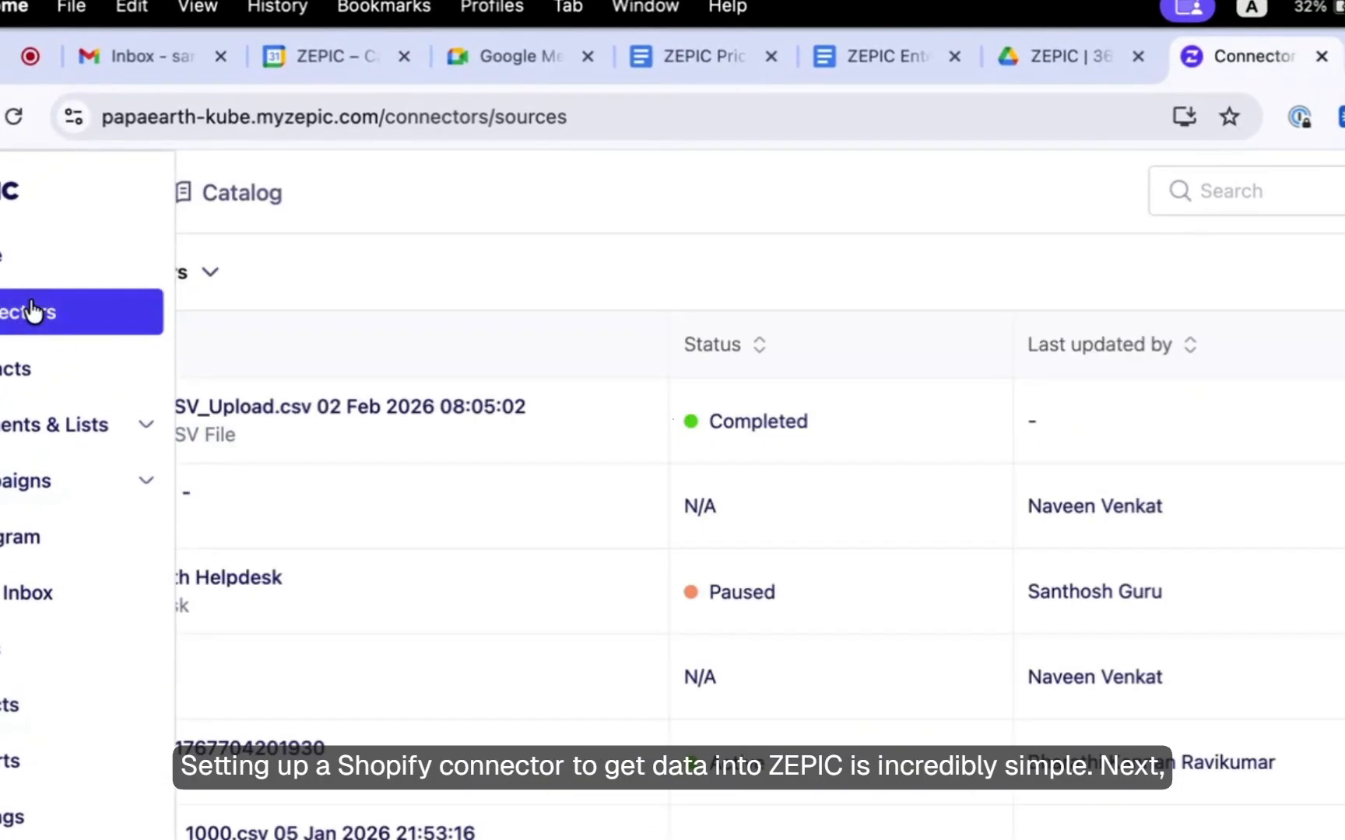
{"action": "left_click", "coordinate": [237, 195]}
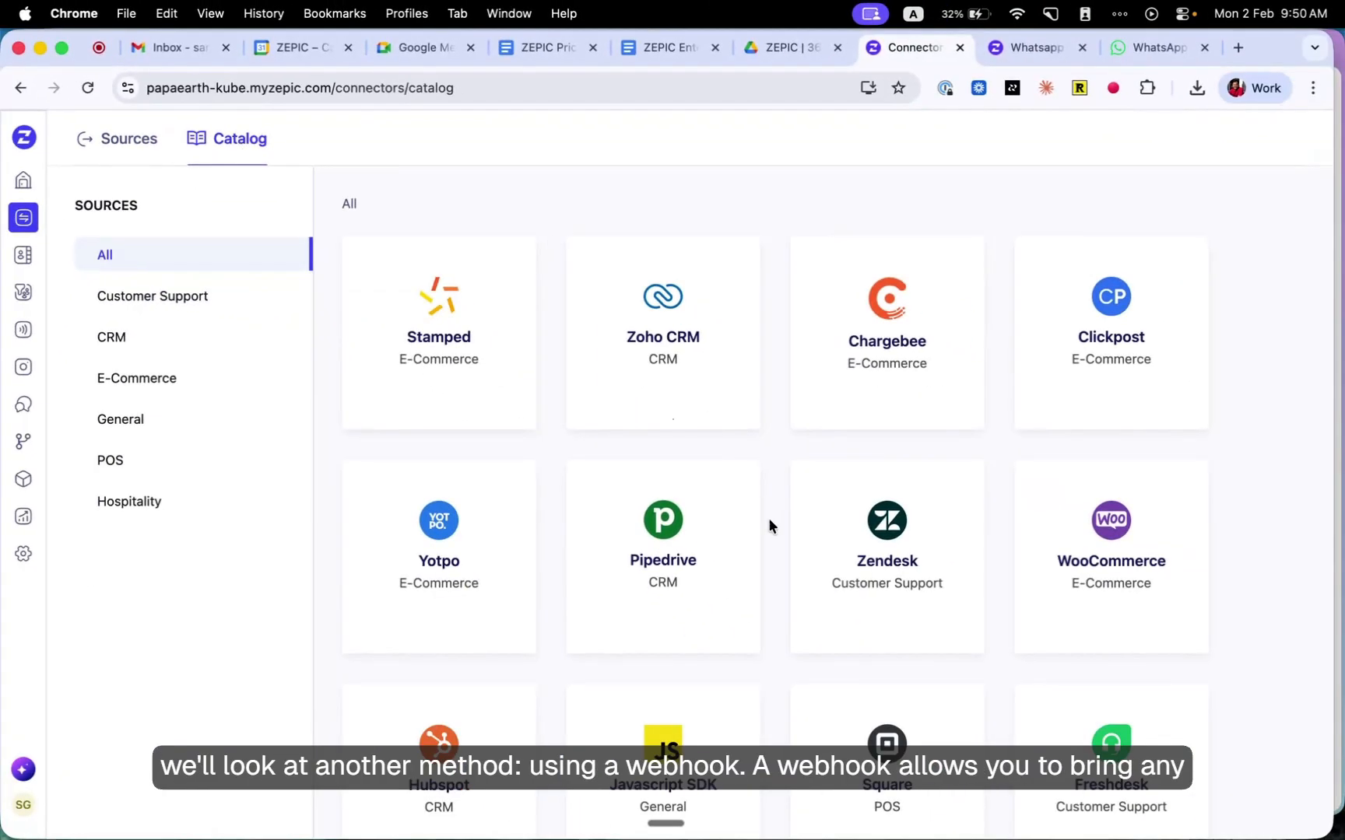
{"action": "scroll", "coordinate": [768, 518], "scroll_direction": "down", "scroll_amount": 5}
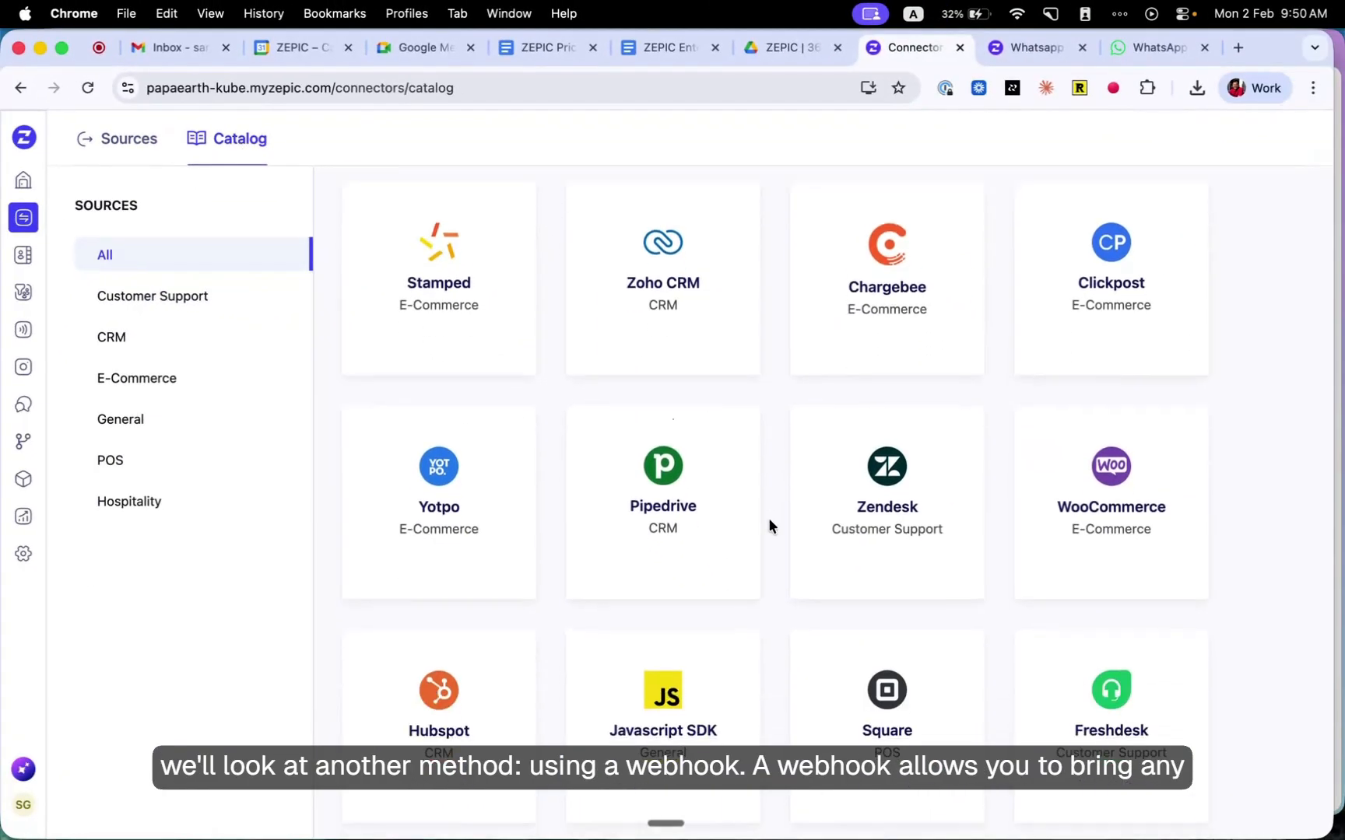
{"action": "left_click", "coordinate": [128, 411]}
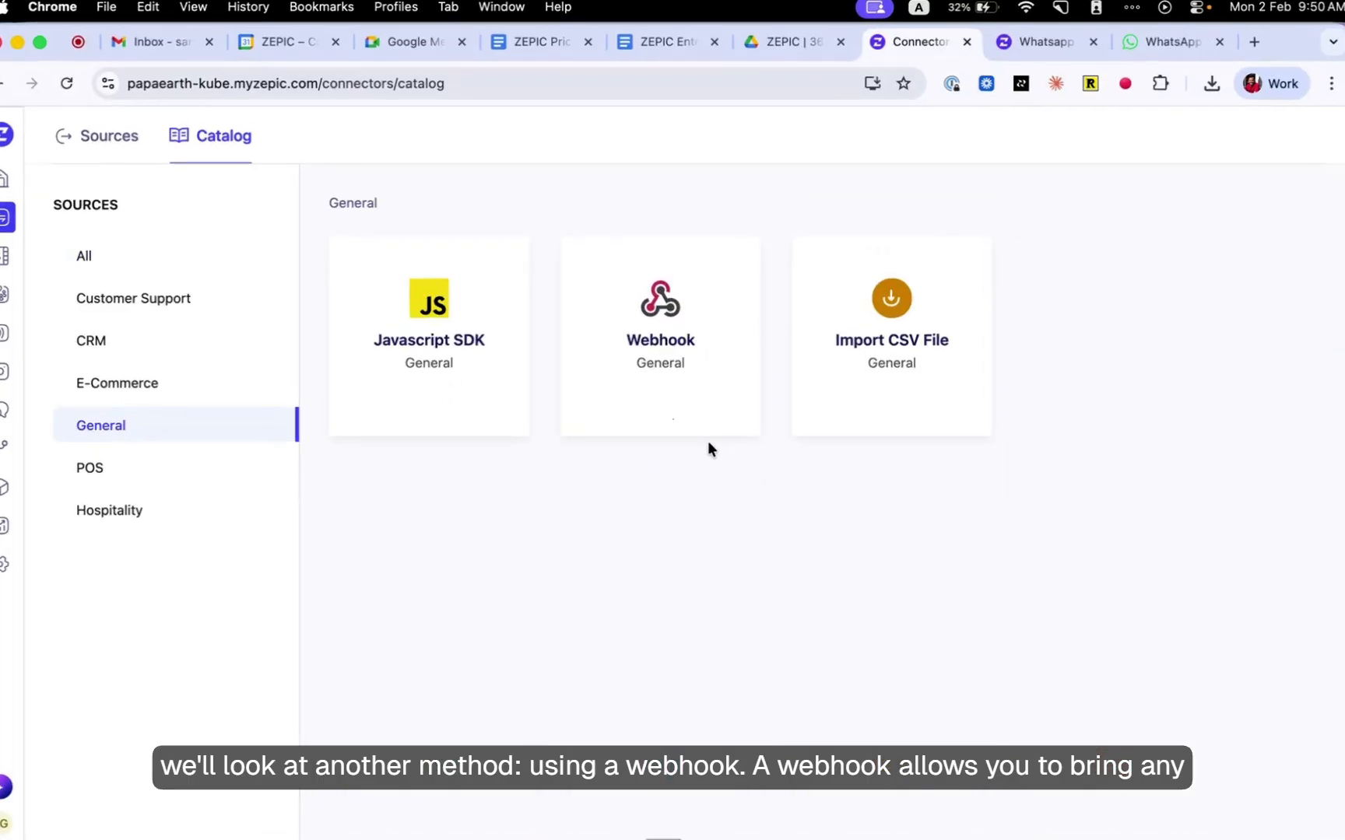
{"action": "mouse_move", "coordinate": [739, 393]}
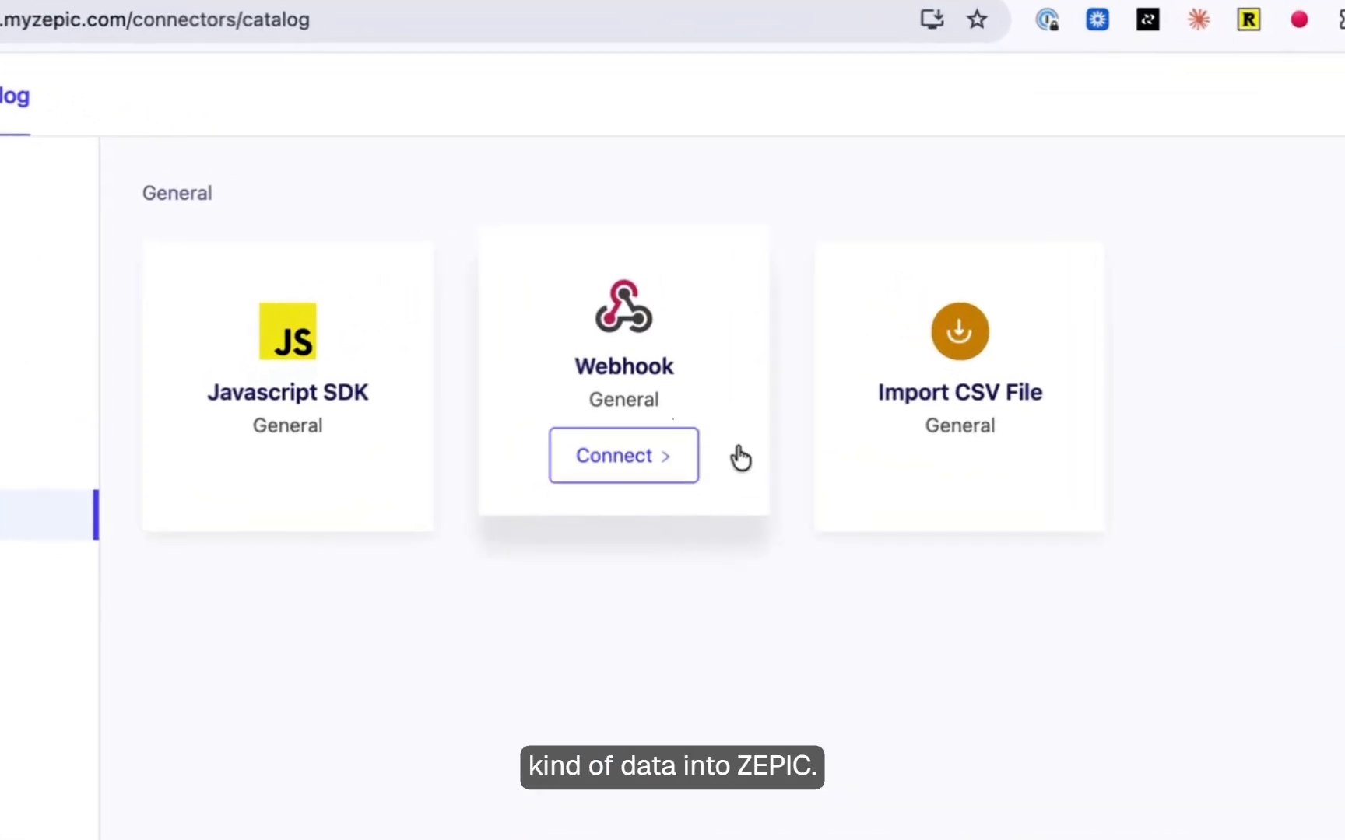
{"action": "left_click", "coordinate": [733, 356]}
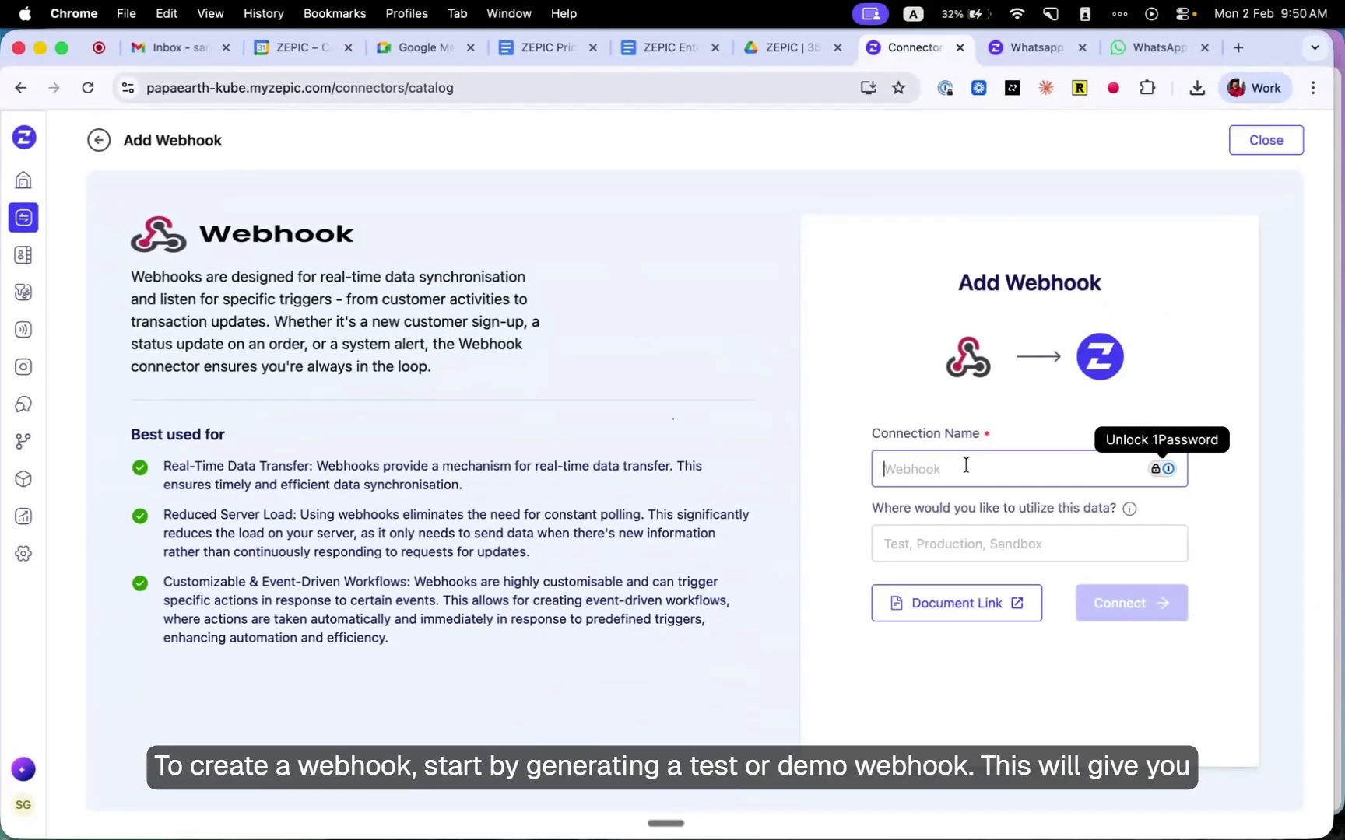
- Name the webhook connection Demo Webhook and connect it
{"action": "type", "text": "Test We"}
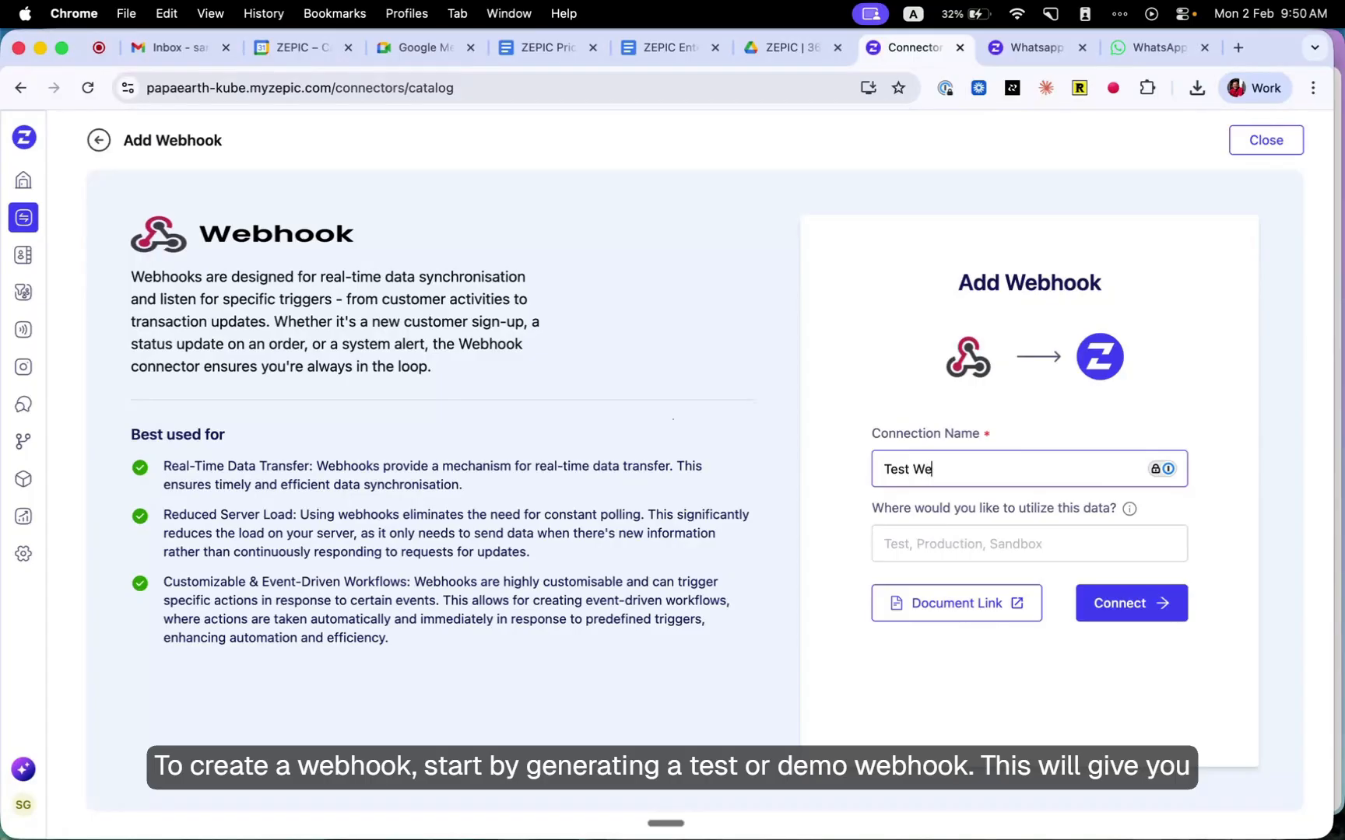
{"action": "key", "text": "shift+Right"}
{"action": "key", "text": "shift+Right"}
{"action": "key", "text": "shift+Right"}
{"action": "key", "text": "shift+Right"}
{"action": "type", "text": "Demo"}
{"action": "left_click", "coordinate": [1160, 607]}
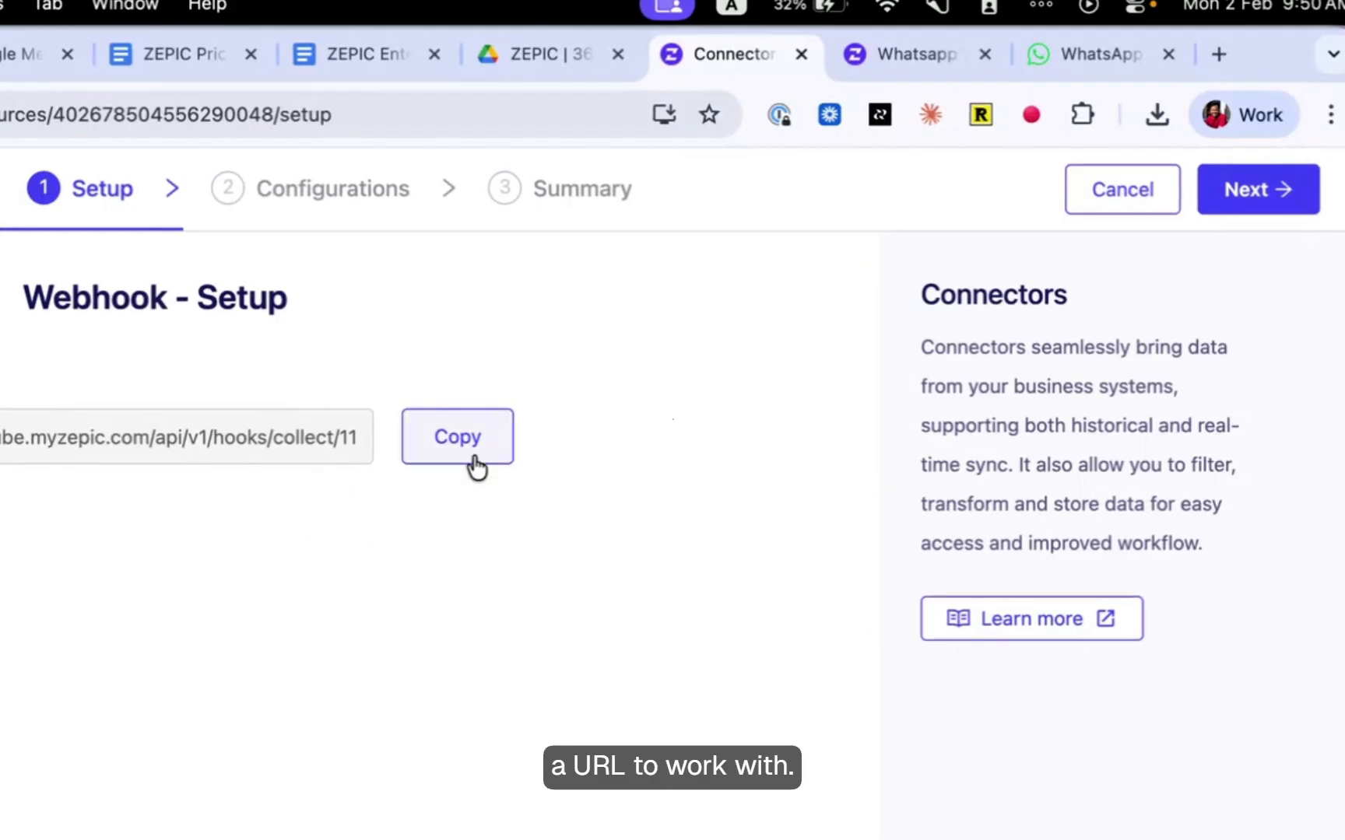
- Add a Webhook Payload data model to the Demo Webhook and check the URL and code for adding sample data via webhook
{"action": "left_click", "coordinate": [1271, 188]}
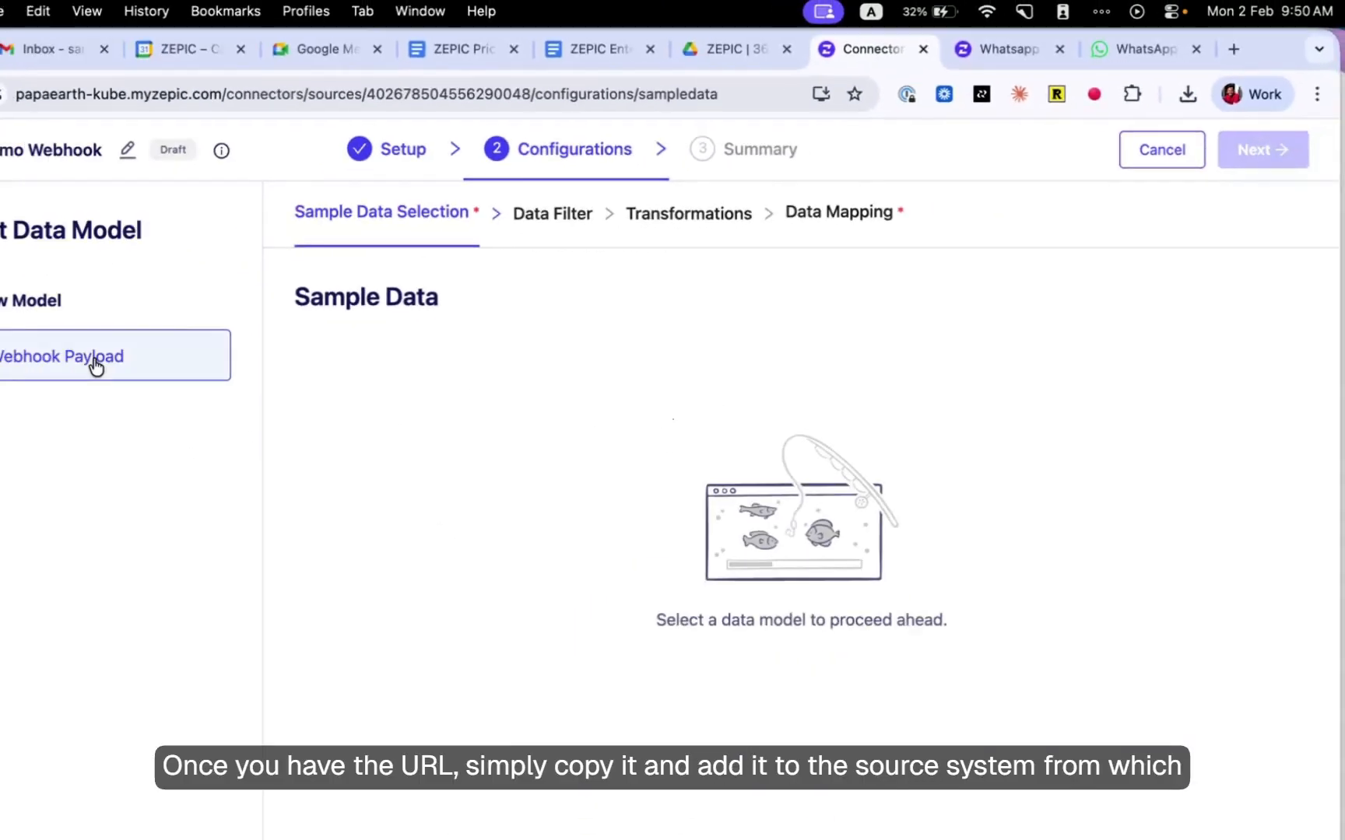
{"action": "left_click", "coordinate": [95, 362]}
{"action": "left_click", "coordinate": [885, 558]}
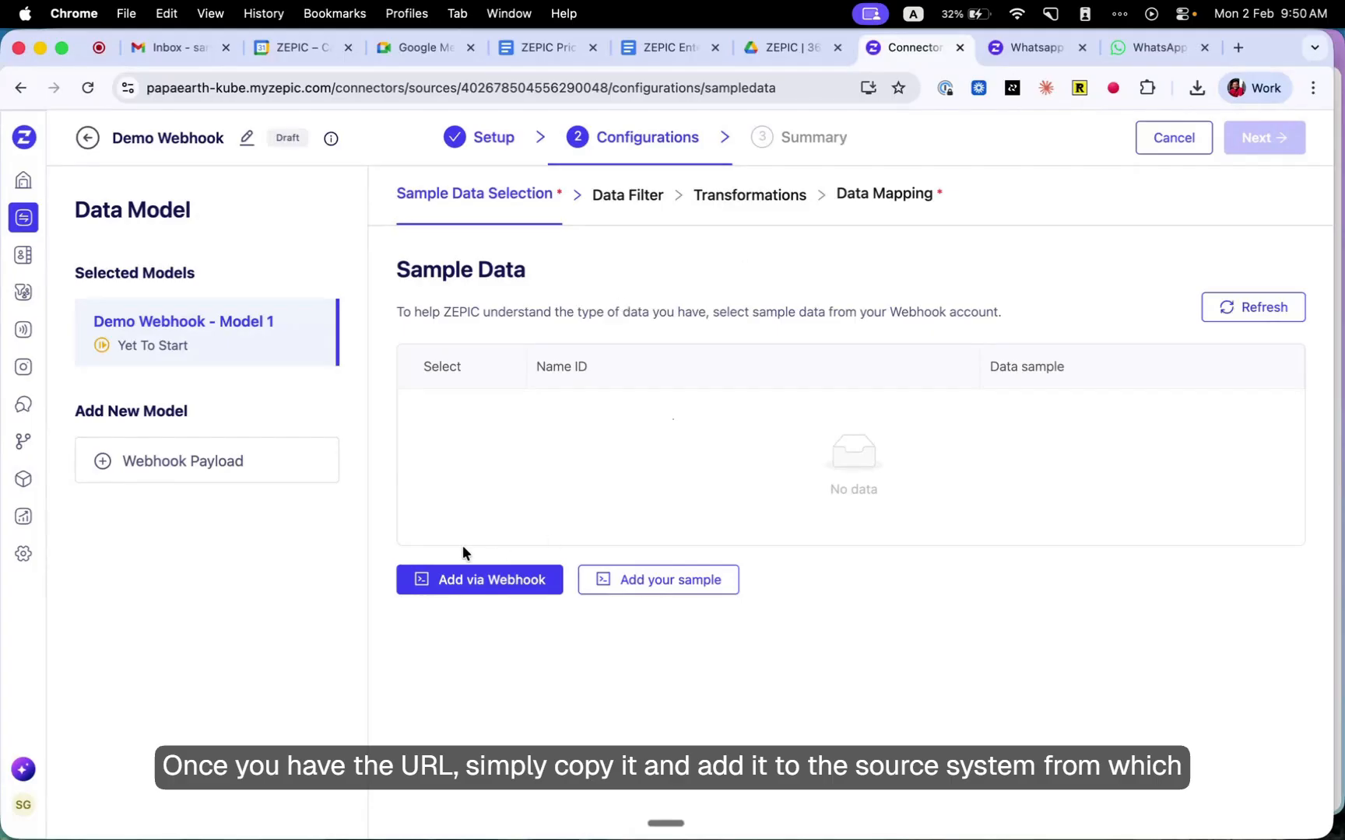
{"action": "left_click", "coordinate": [451, 580]}
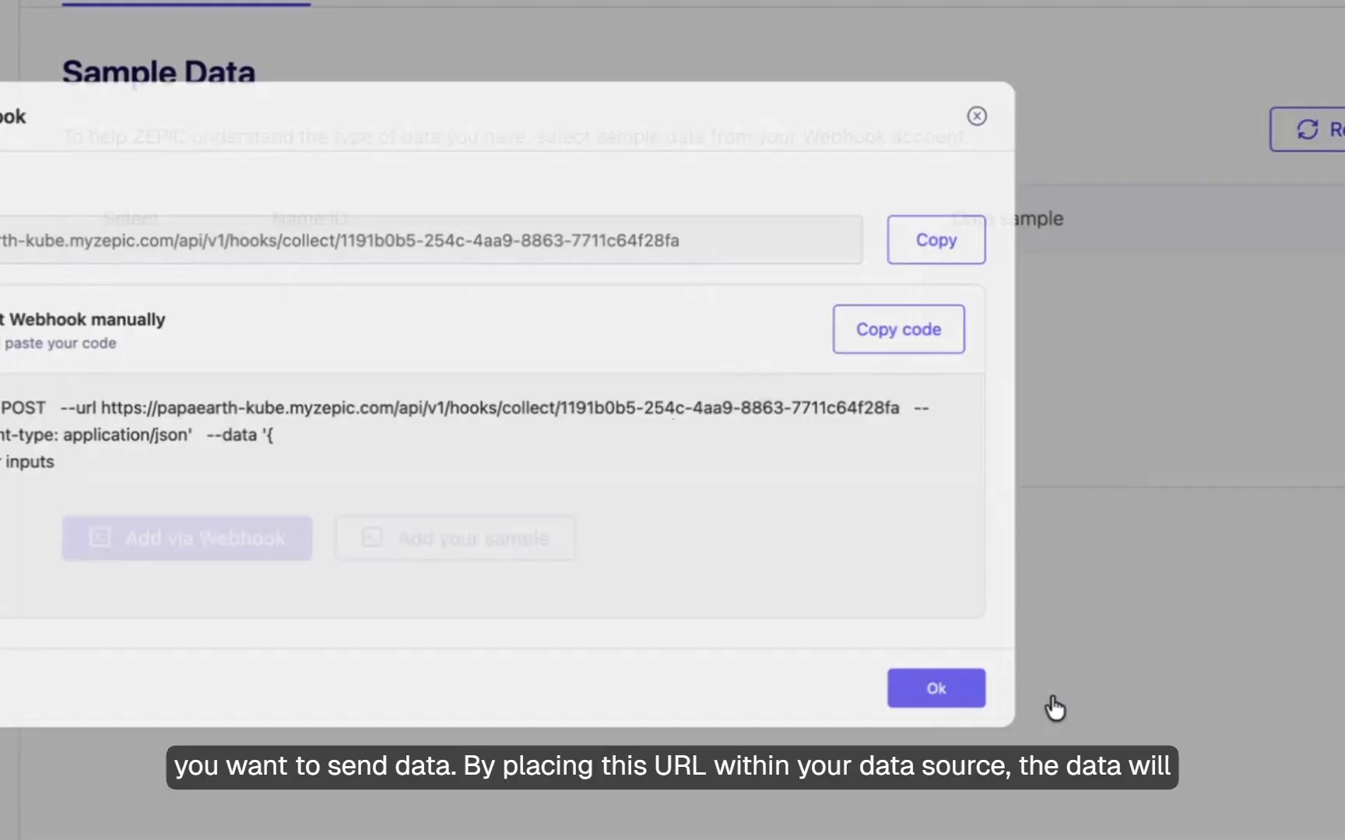
{"action": "left_click", "coordinate": [1051, 705]}
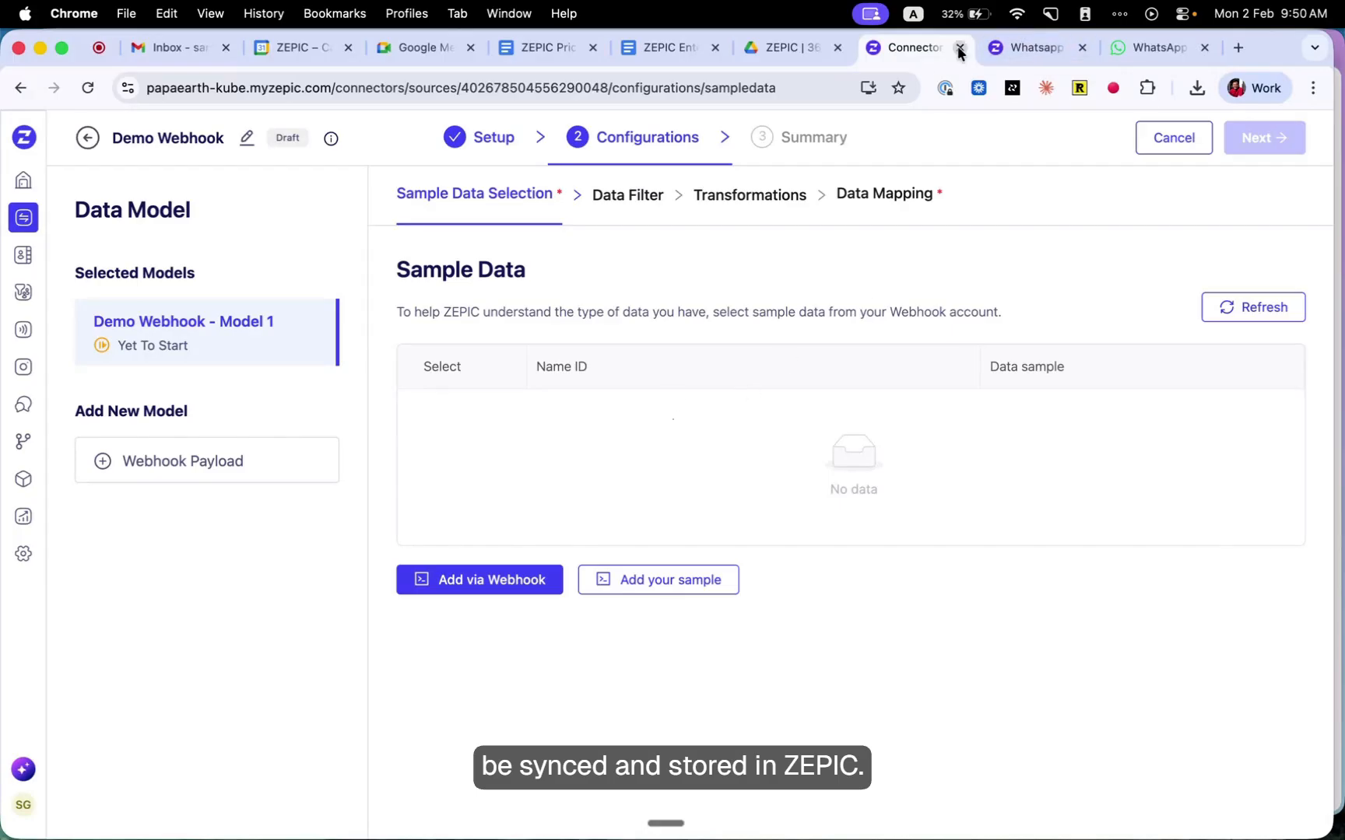
- Review the RememberWhen webhook's data mapping and summary in the other workspace, and return to the Demo Webhook configuration
{"action": "left_click", "coordinate": [1029, 49]}
{"action": "left_click", "coordinate": [92, 222]}
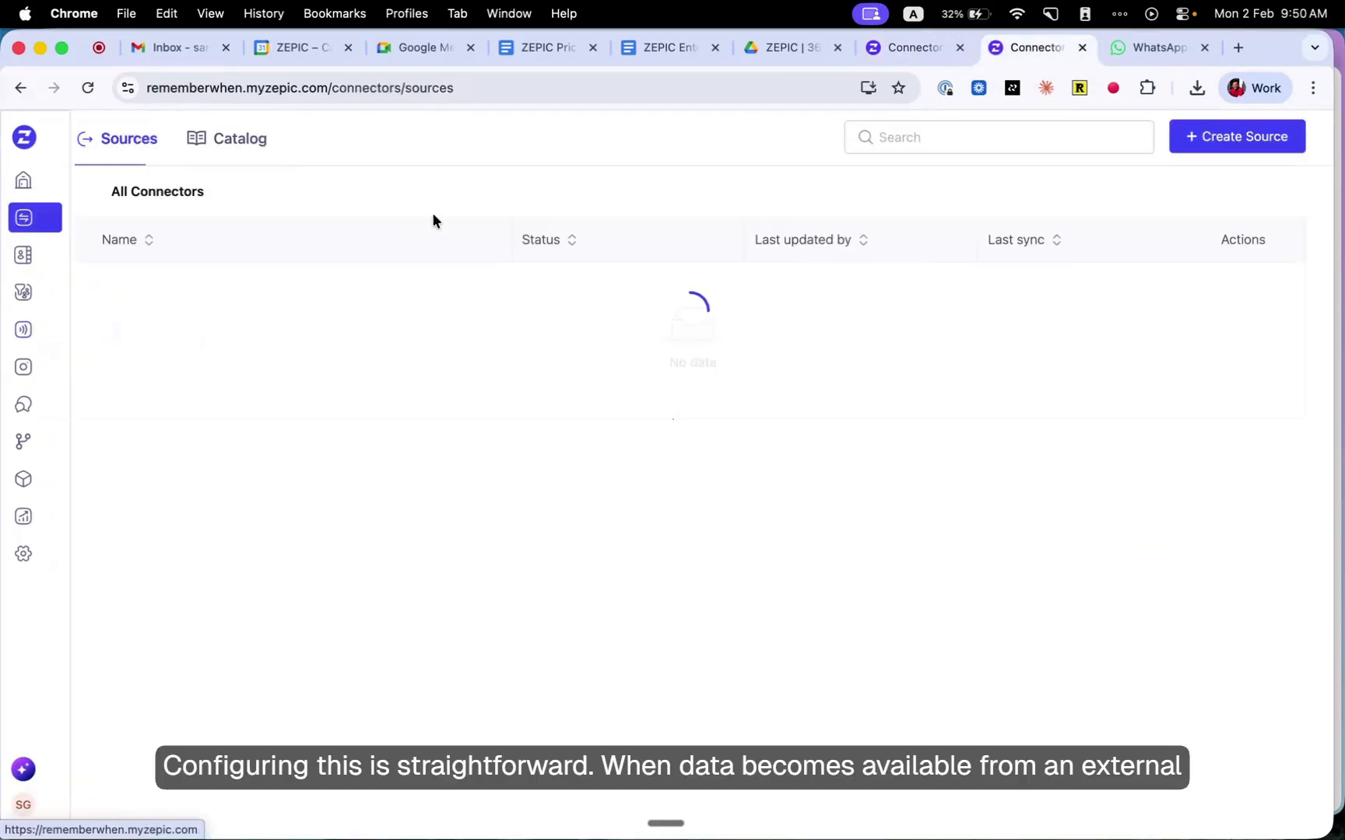
{"action": "left_click", "coordinate": [187, 299]}
{"action": "left_click", "coordinate": [549, 150]}
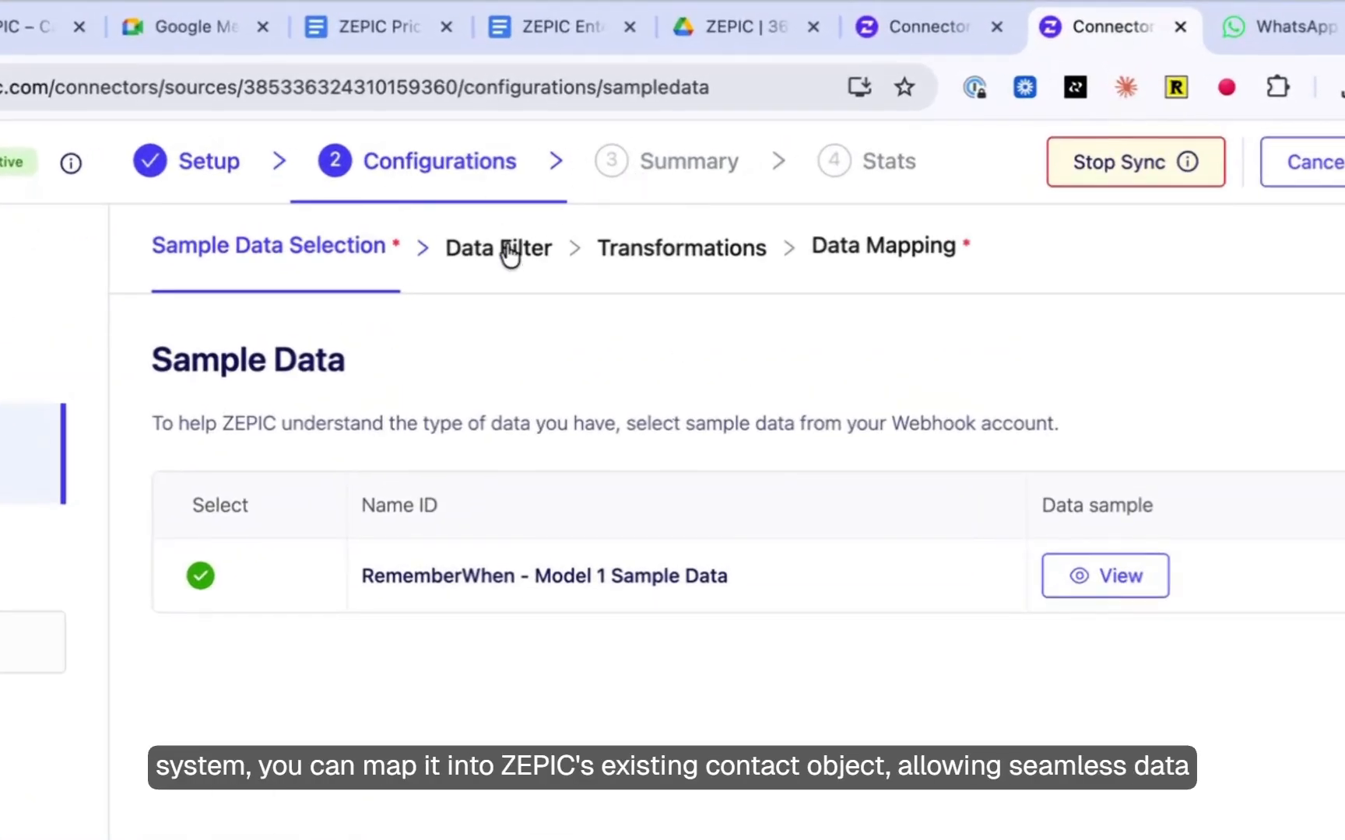
{"action": "left_click", "coordinate": [868, 246]}
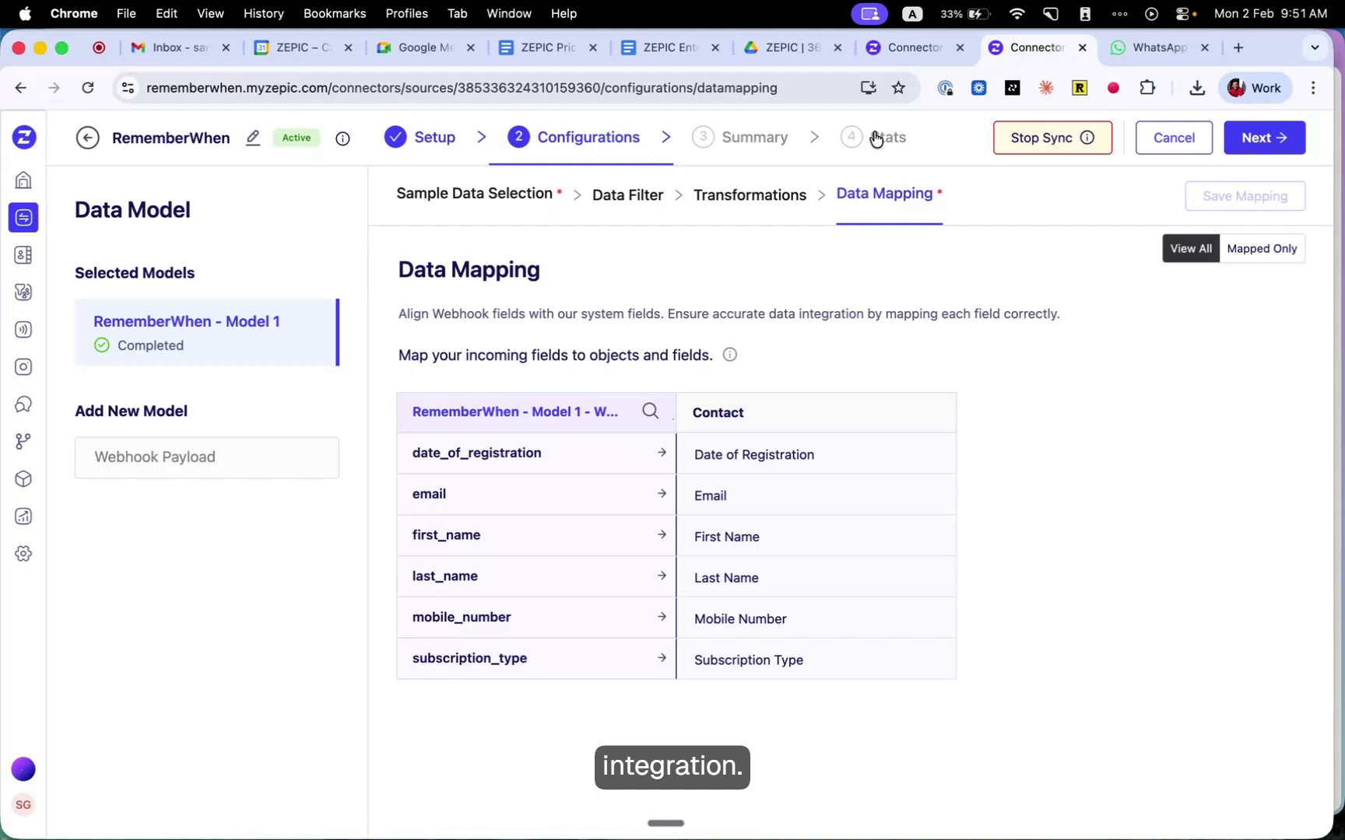
{"action": "left_click", "coordinate": [753, 140]}
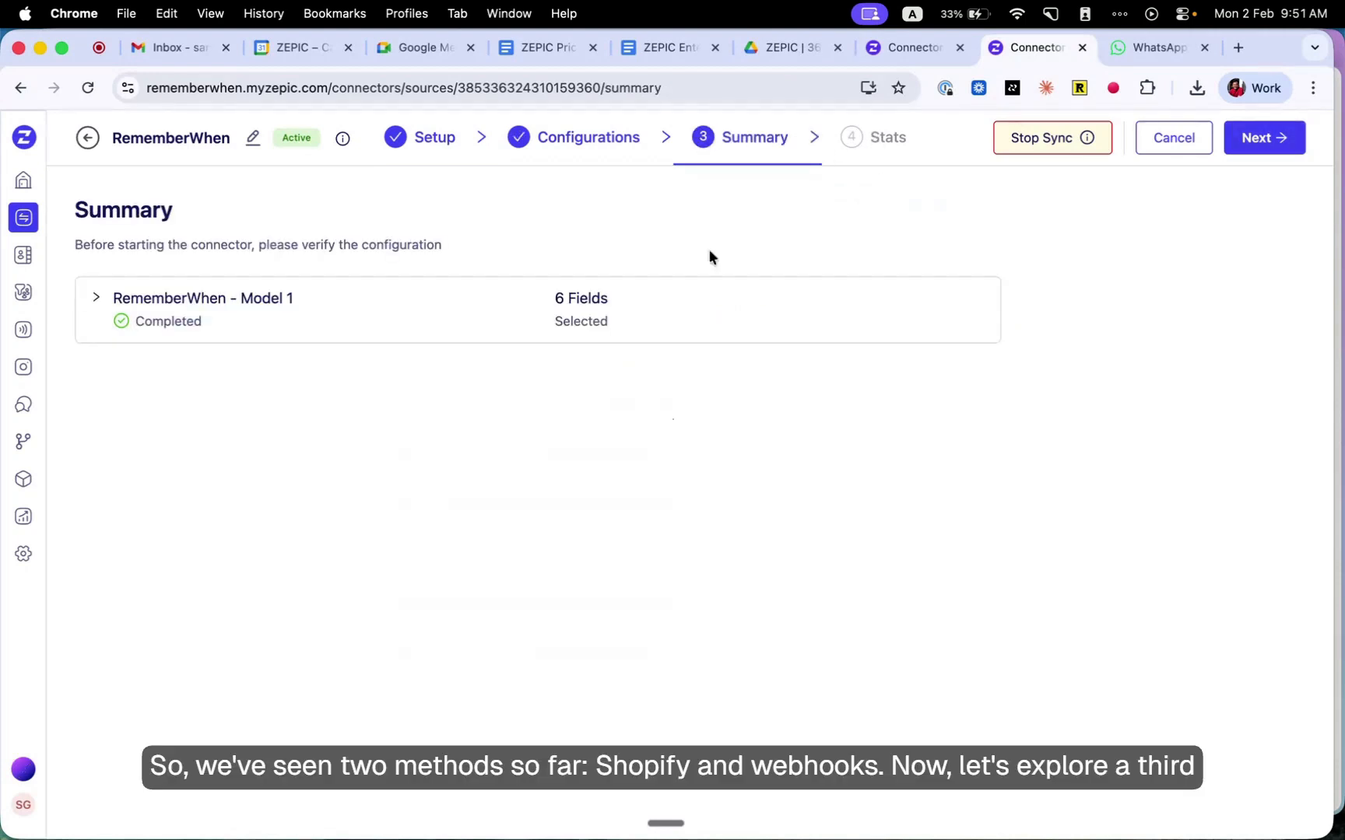
{"action": "left_click", "coordinate": [921, 51]}
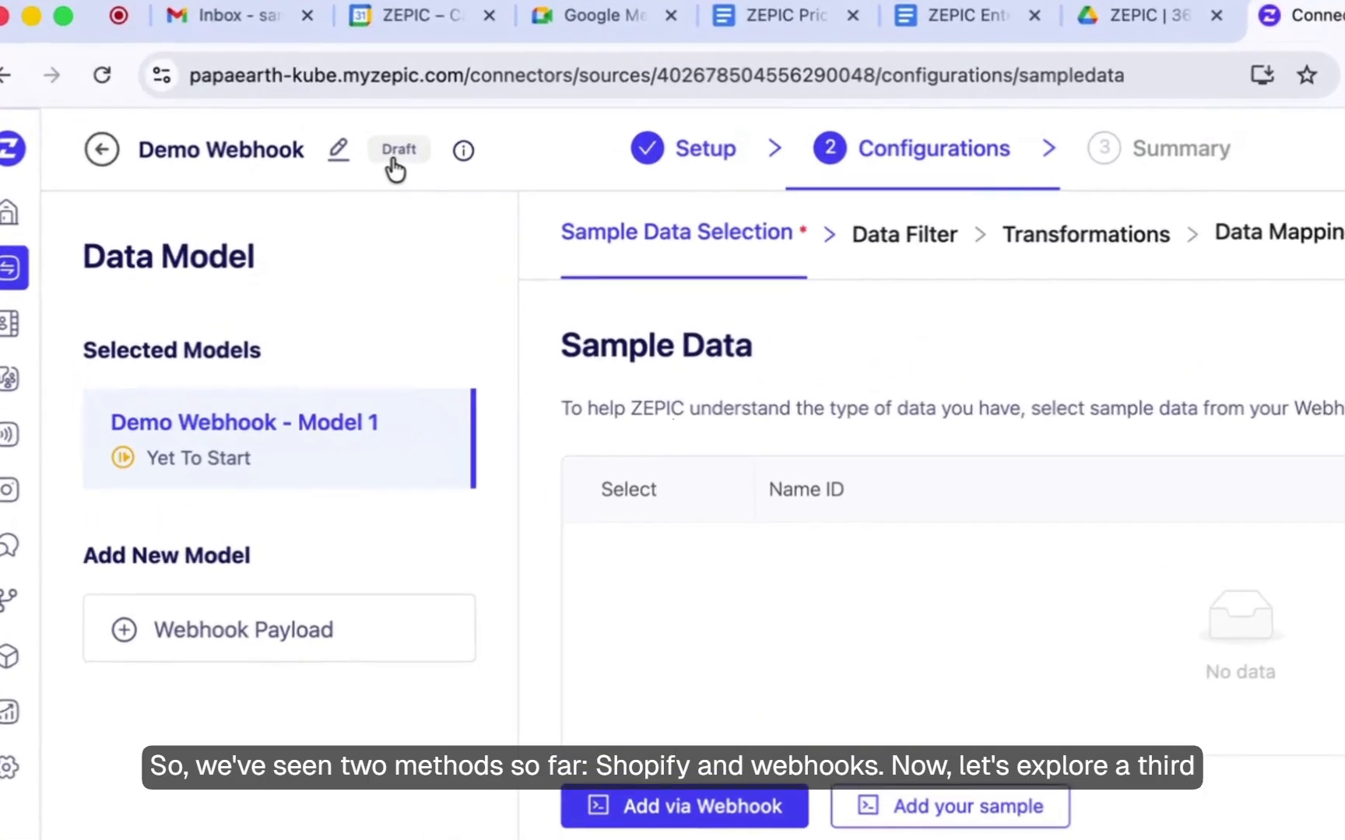
- Start adding a Javascript SDK connector from the General category of the connector catalog
{"action": "mouse_move", "coordinate": [144, 385]}
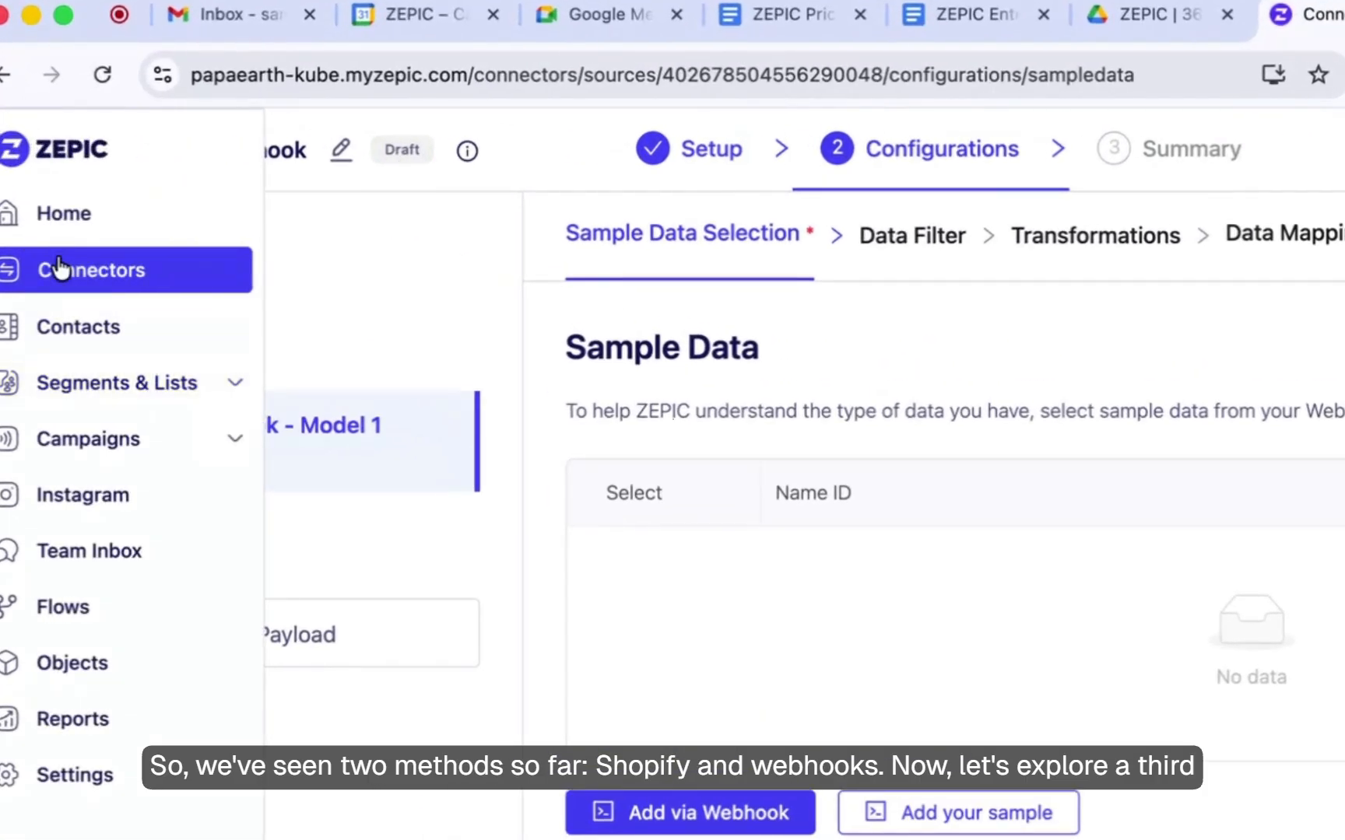
{"action": "left_click", "coordinate": [58, 269]}
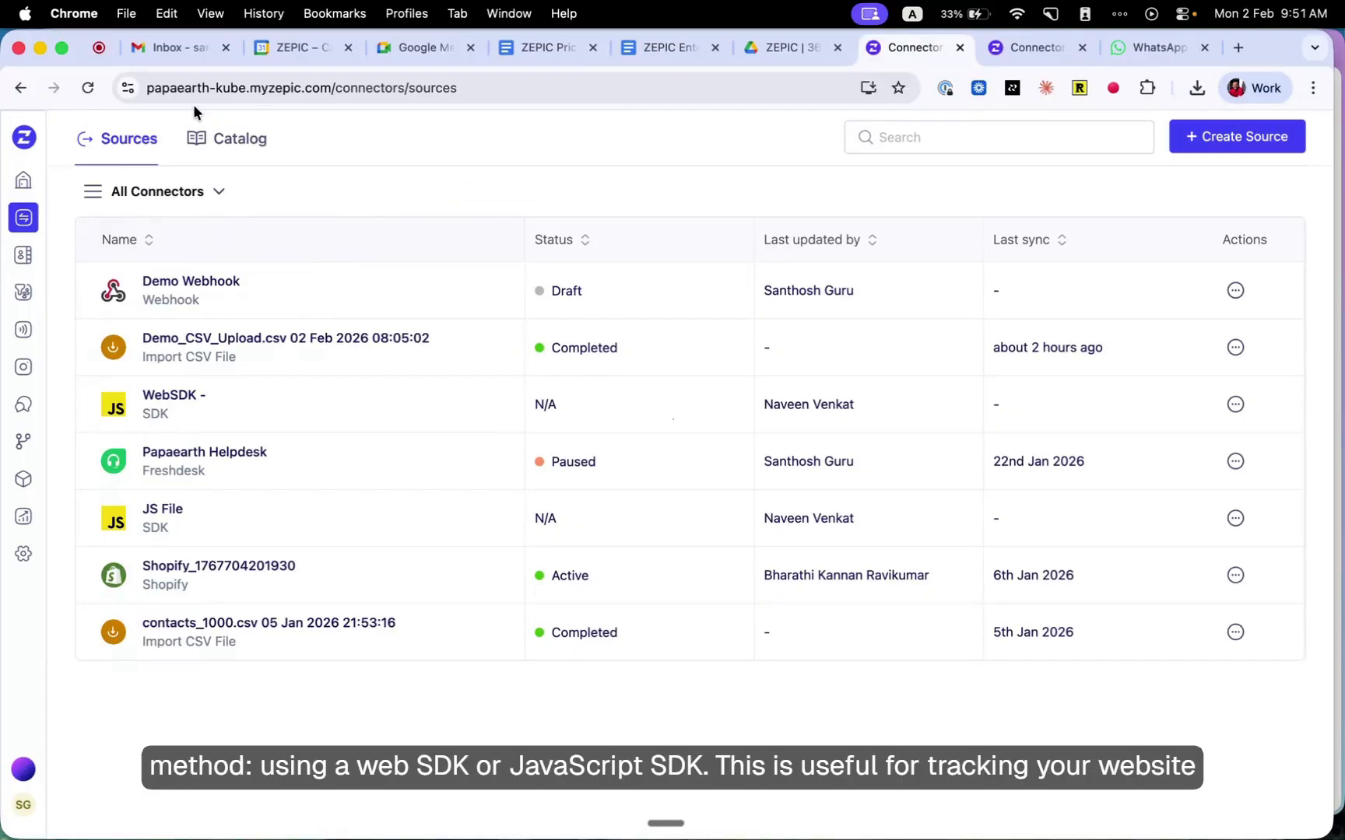
{"action": "left_click", "coordinate": [227, 139]}
{"action": "scroll", "coordinate": [712, 389], "scroll_direction": "down", "scroll_amount": 10}
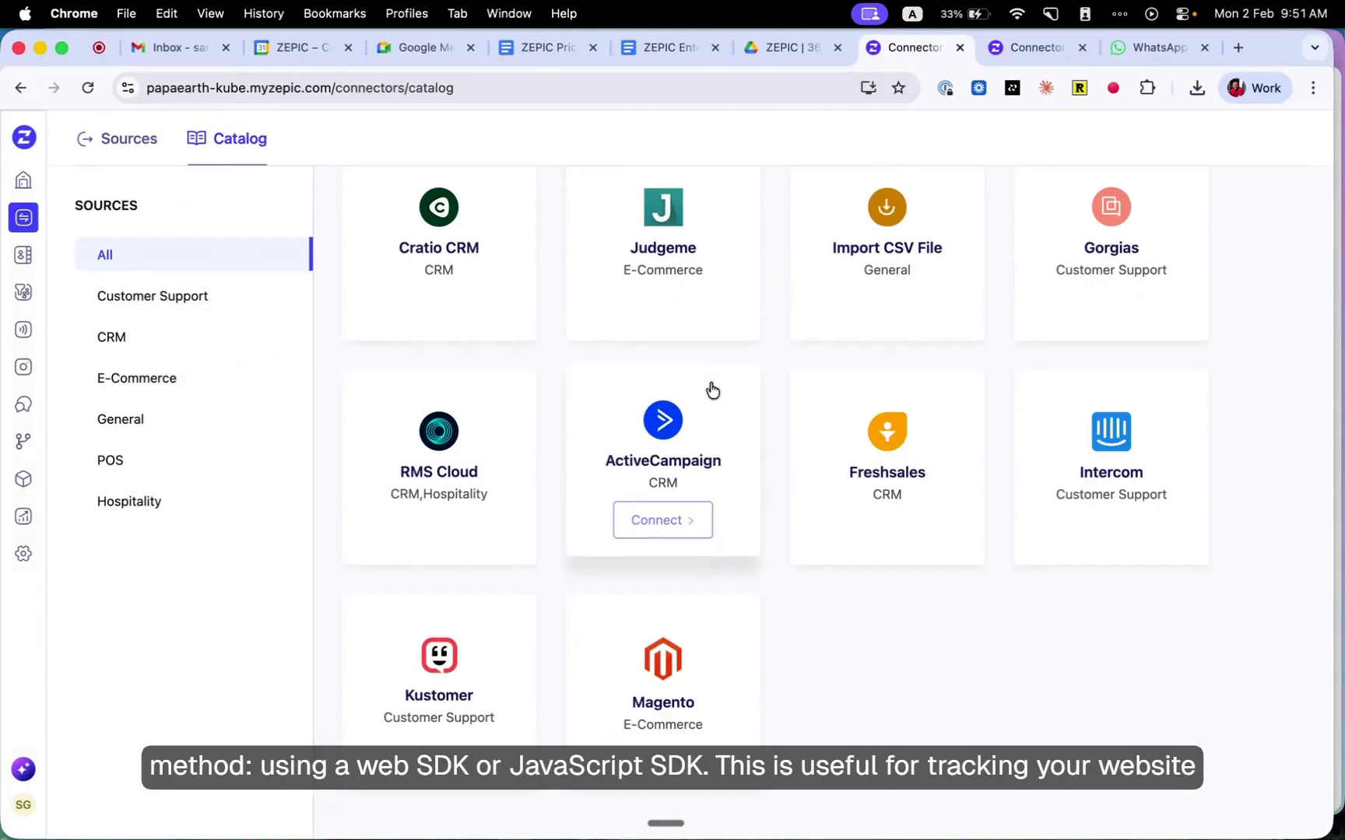
{"action": "left_click", "coordinate": [132, 428]}
{"action": "mouse_move", "coordinate": [460, 368]}
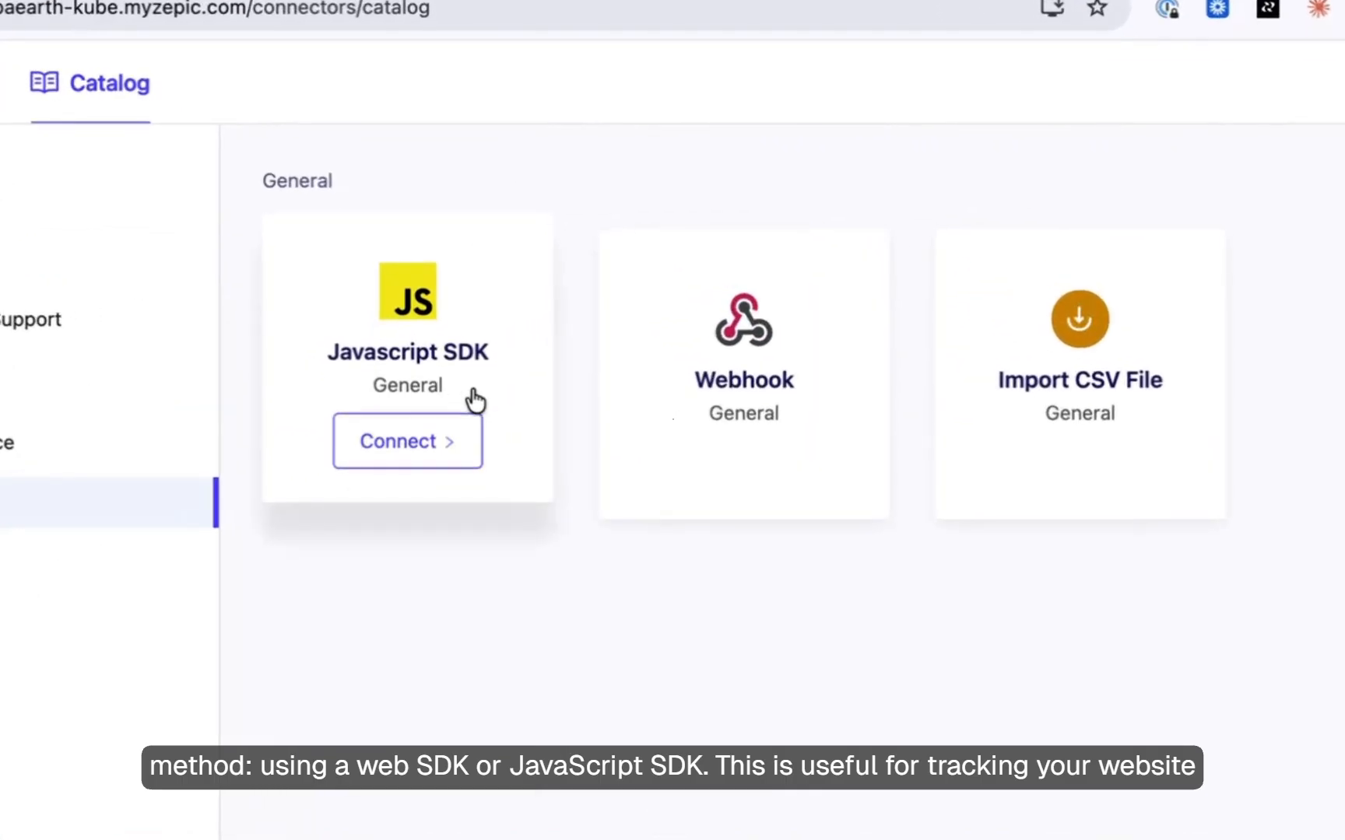
{"action": "left_click", "coordinate": [498, 389]}
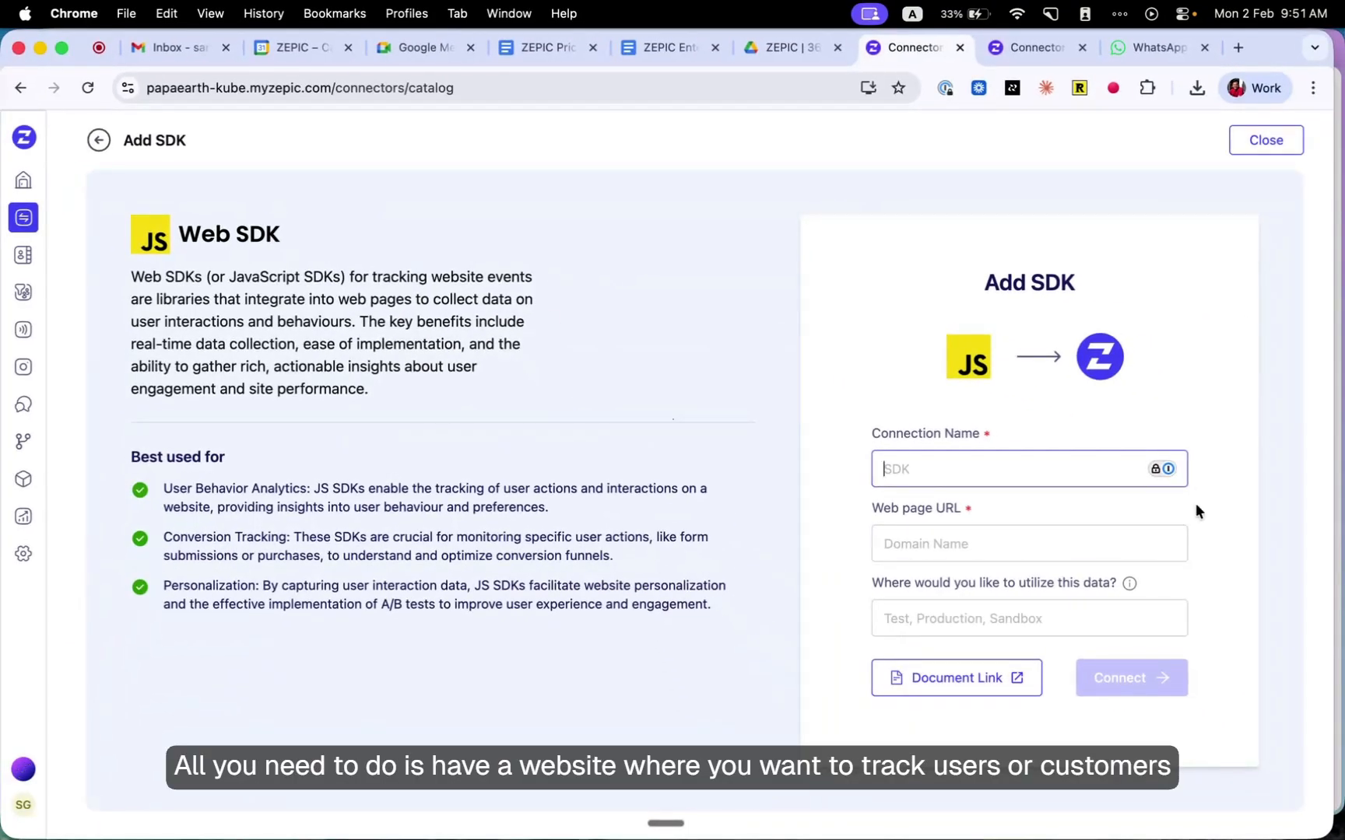
{"action": "type", "text": "bsite"}
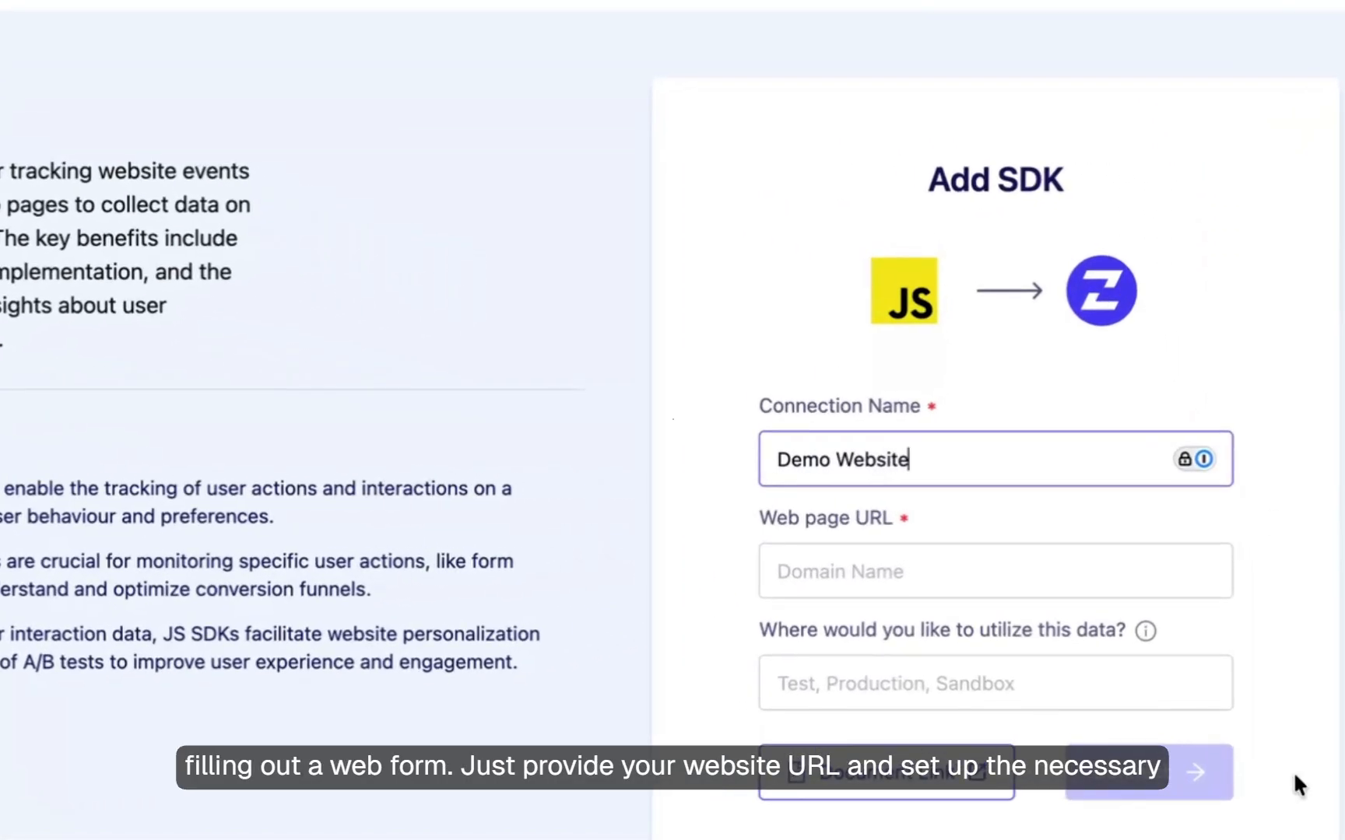
{"action": "left_click", "coordinate": [1081, 556]}
{"action": "type", "text": "www.zepic.com"}
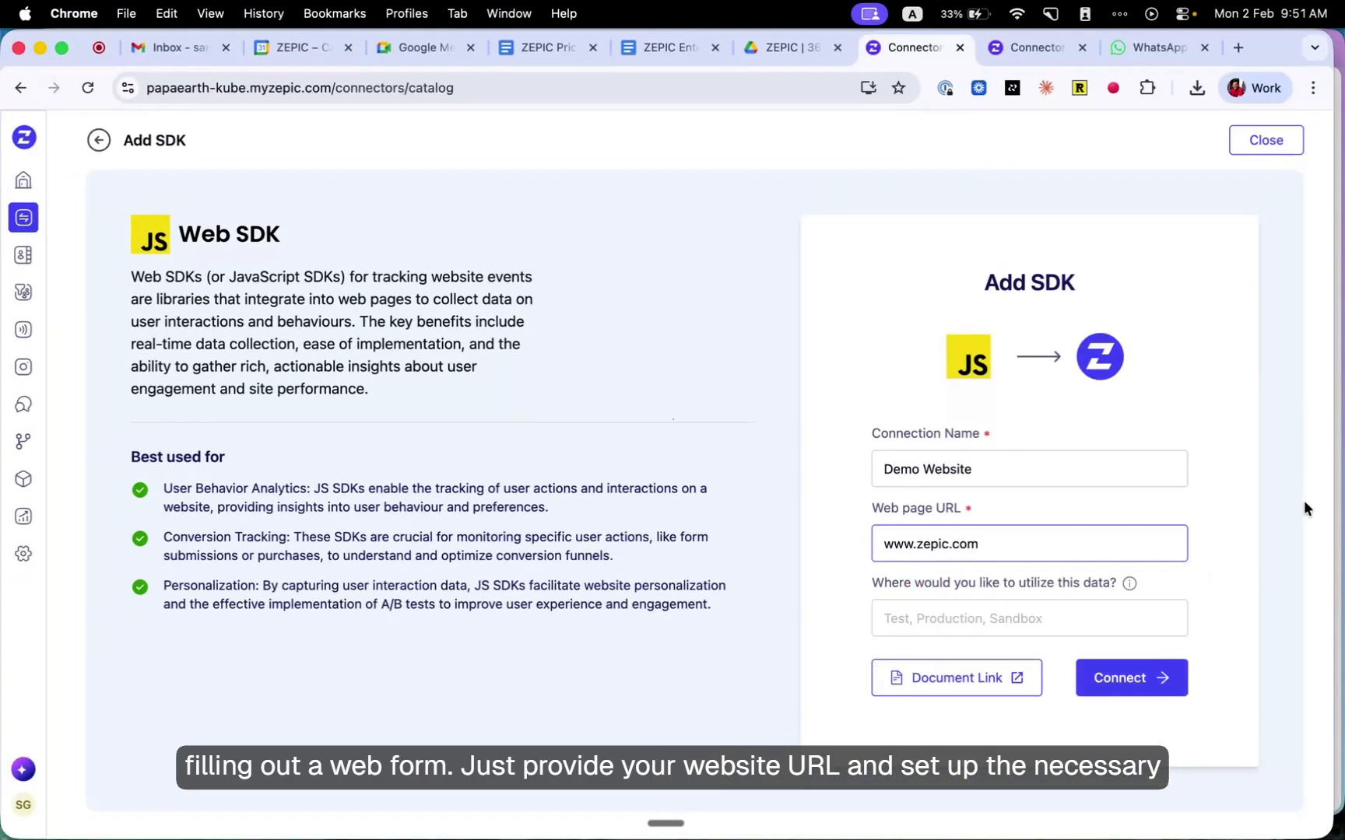
{"action": "left_click", "coordinate": [1117, 678]}
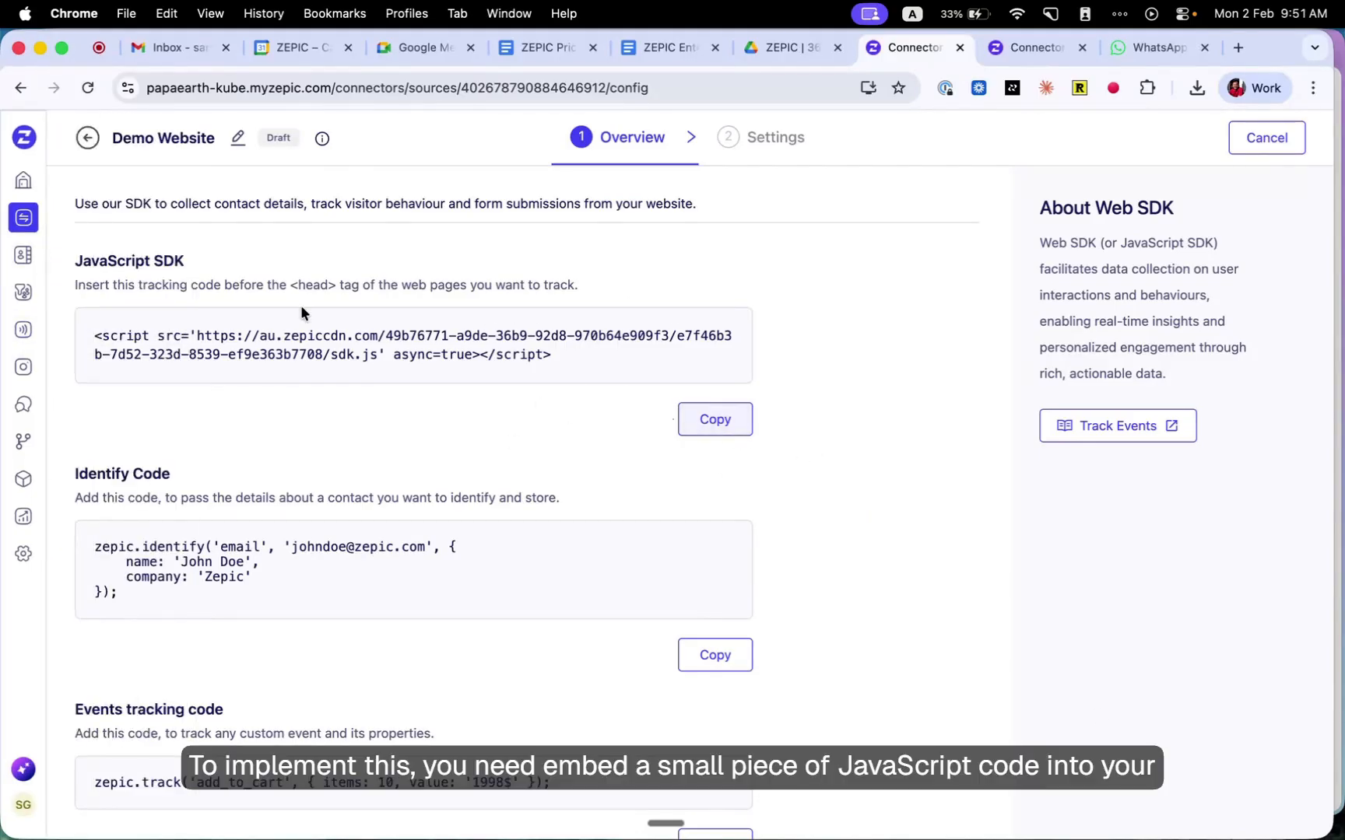
- Review the JavaScript SDK snippet, identify code and events tracking code of the Demo Website connection
{"action": "scroll", "coordinate": [424, 334], "scroll_direction": "down", "scroll_amount": 2}
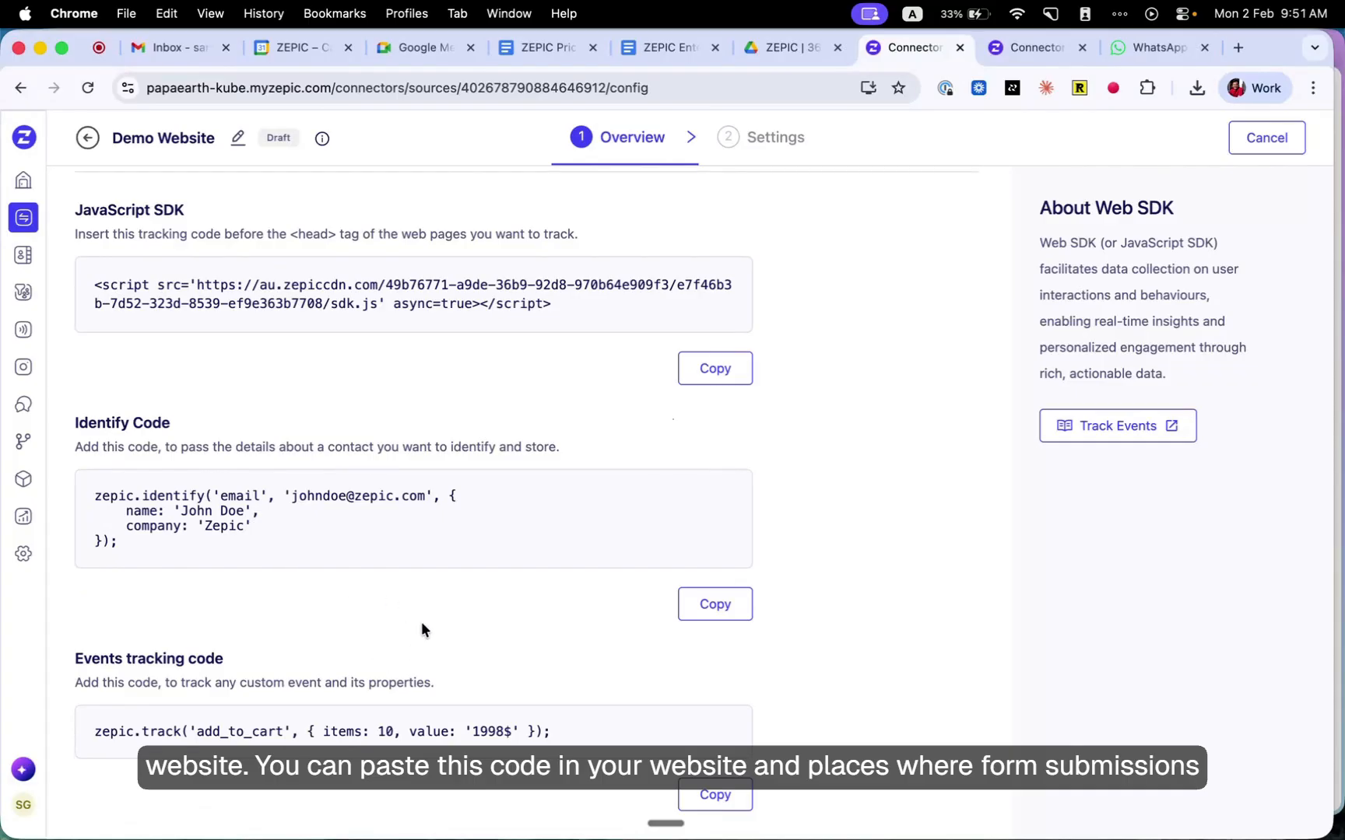
{"action": "scroll", "coordinate": [183, 259], "scroll_direction": "up", "scroll_amount": 2}
{"action": "scroll", "coordinate": [183, 259], "scroll_direction": "down", "scroll_amount": 2}
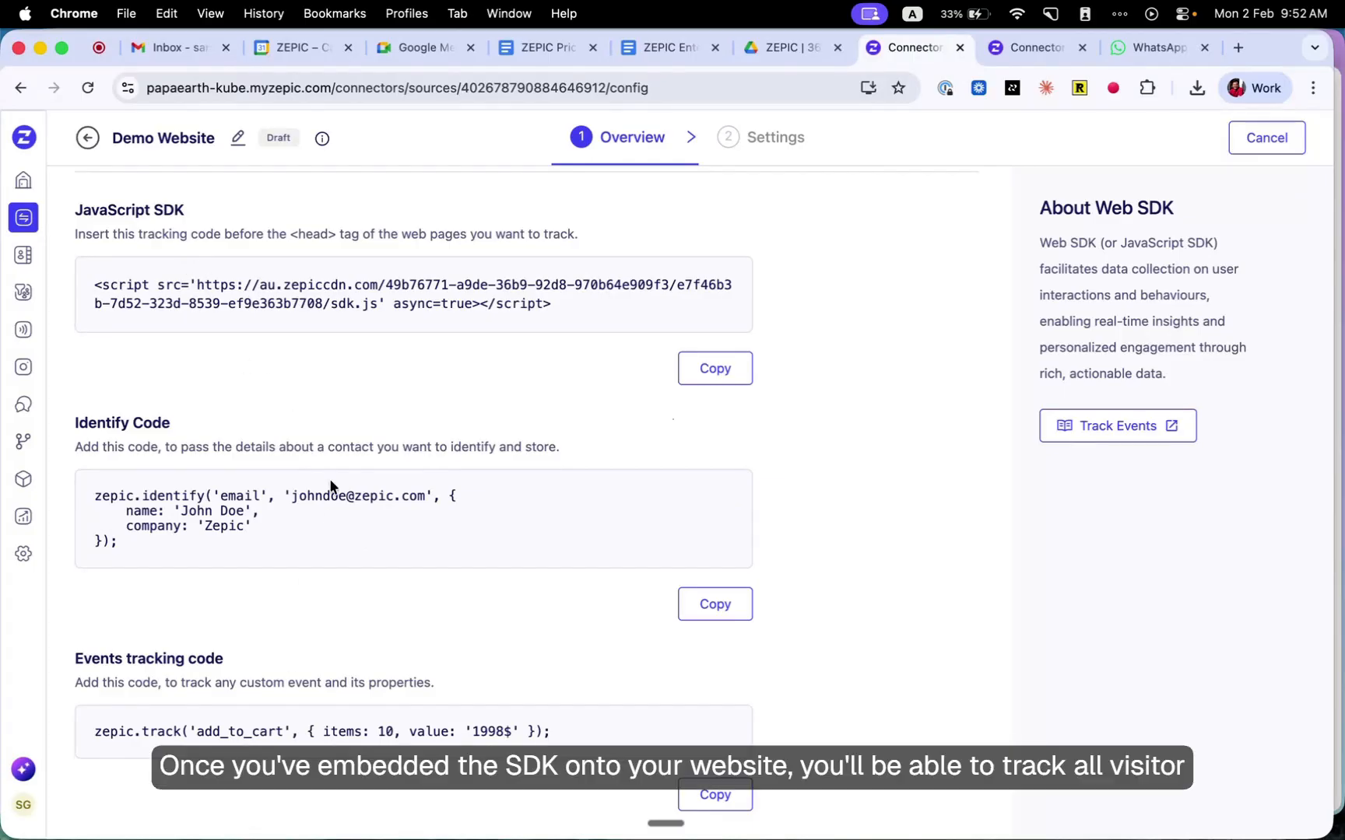
- Check the activities of the first visitor in the all visitors view, and return to the visitors list
{"action": "mouse_move", "coordinate": [6, 207]}
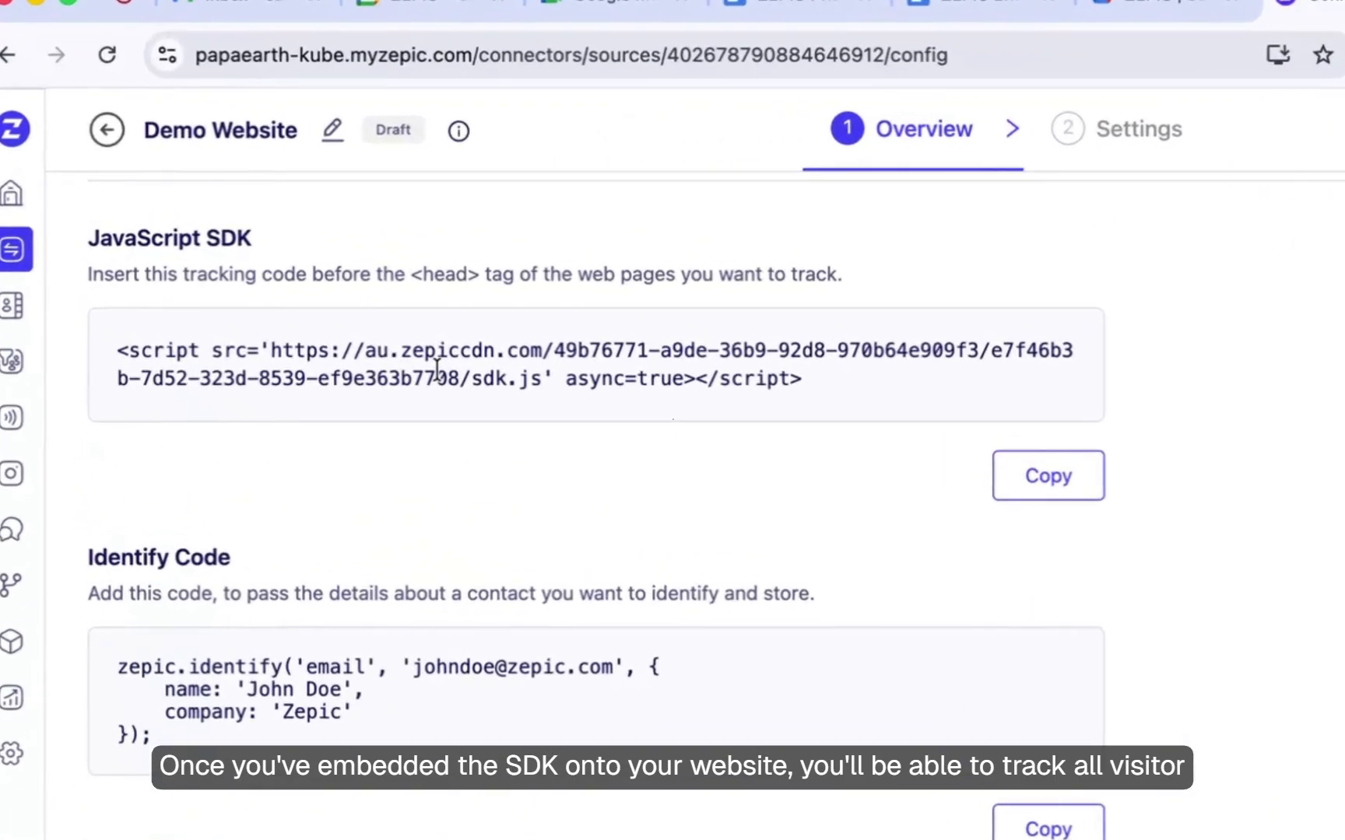
{"action": "left_click", "coordinate": [45, 300]}
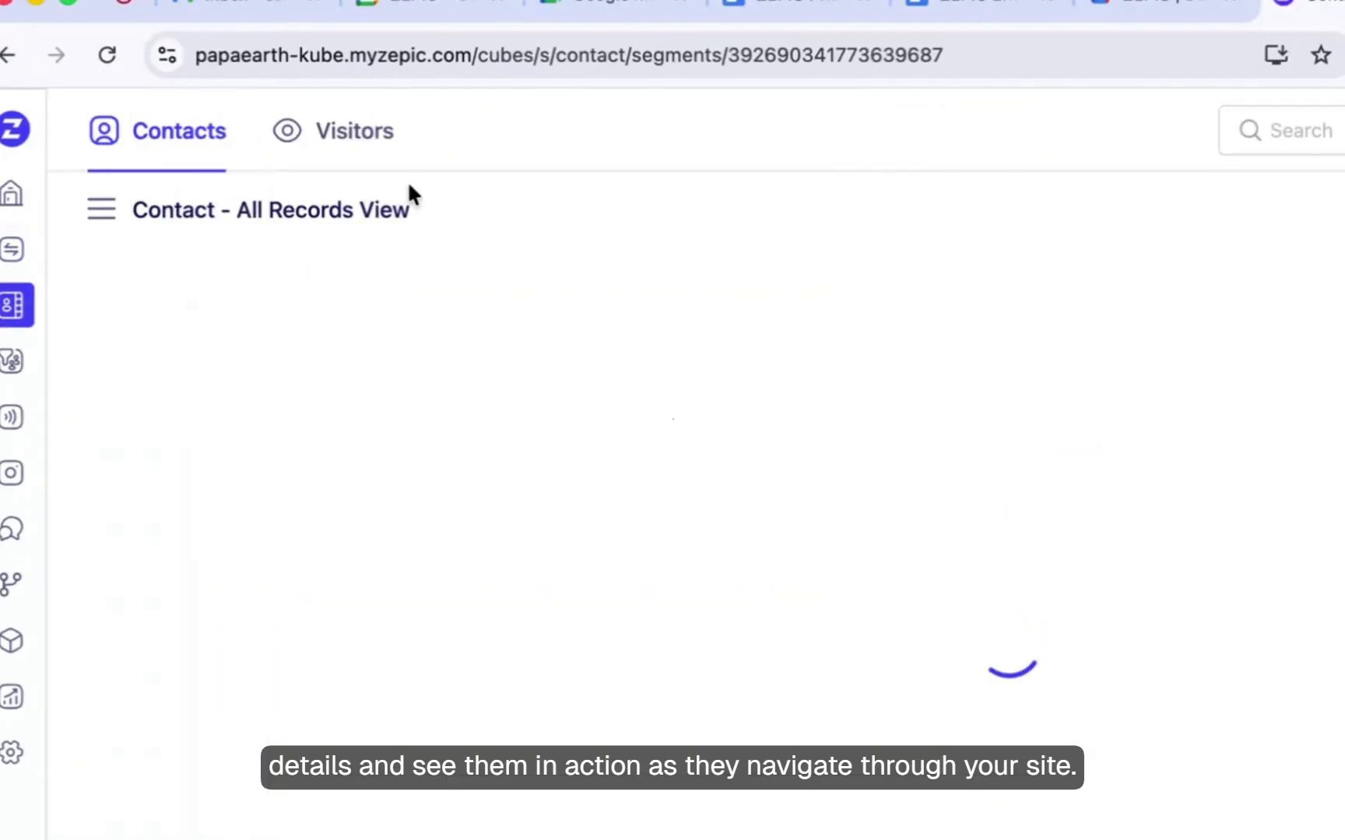
{"action": "left_click", "coordinate": [389, 134]}
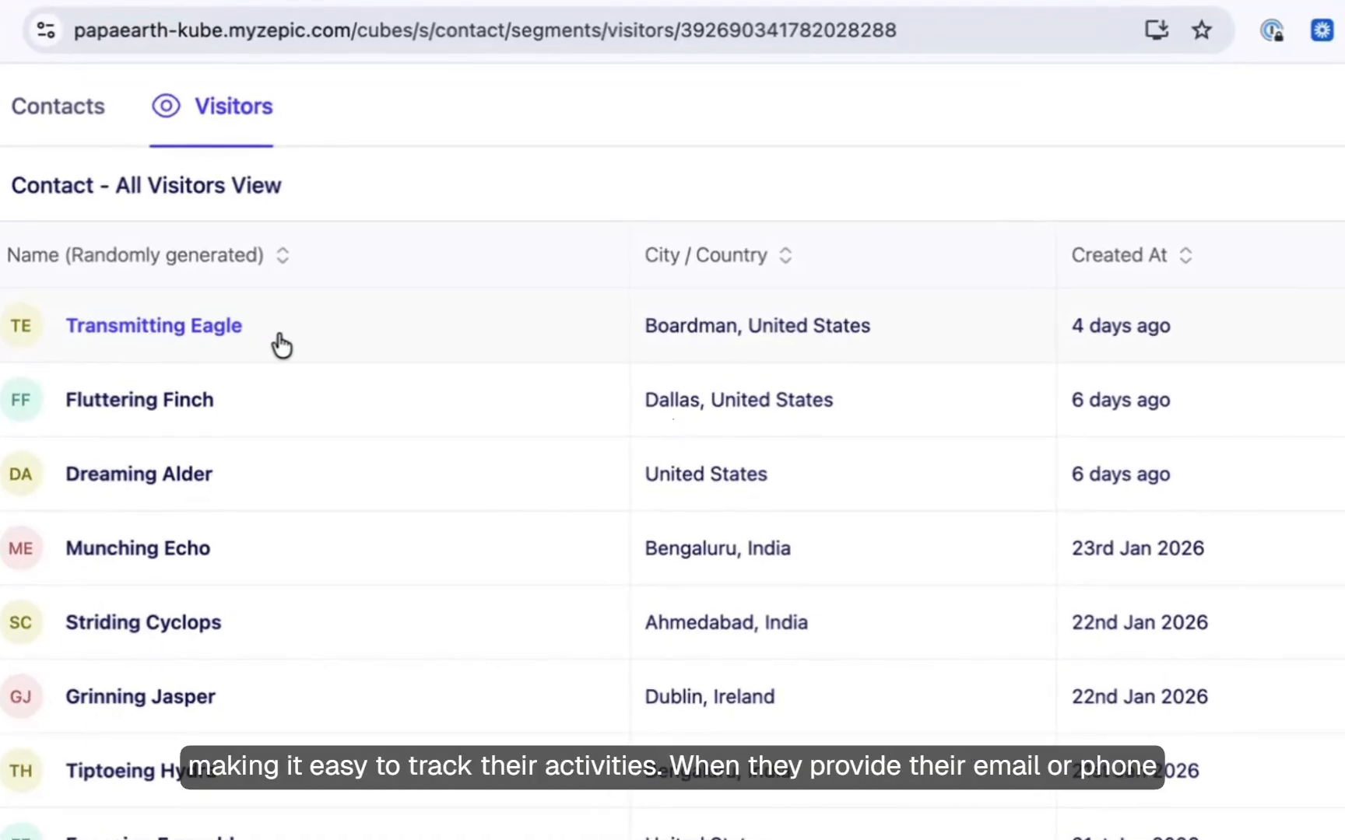
{"action": "left_click", "coordinate": [291, 339]}
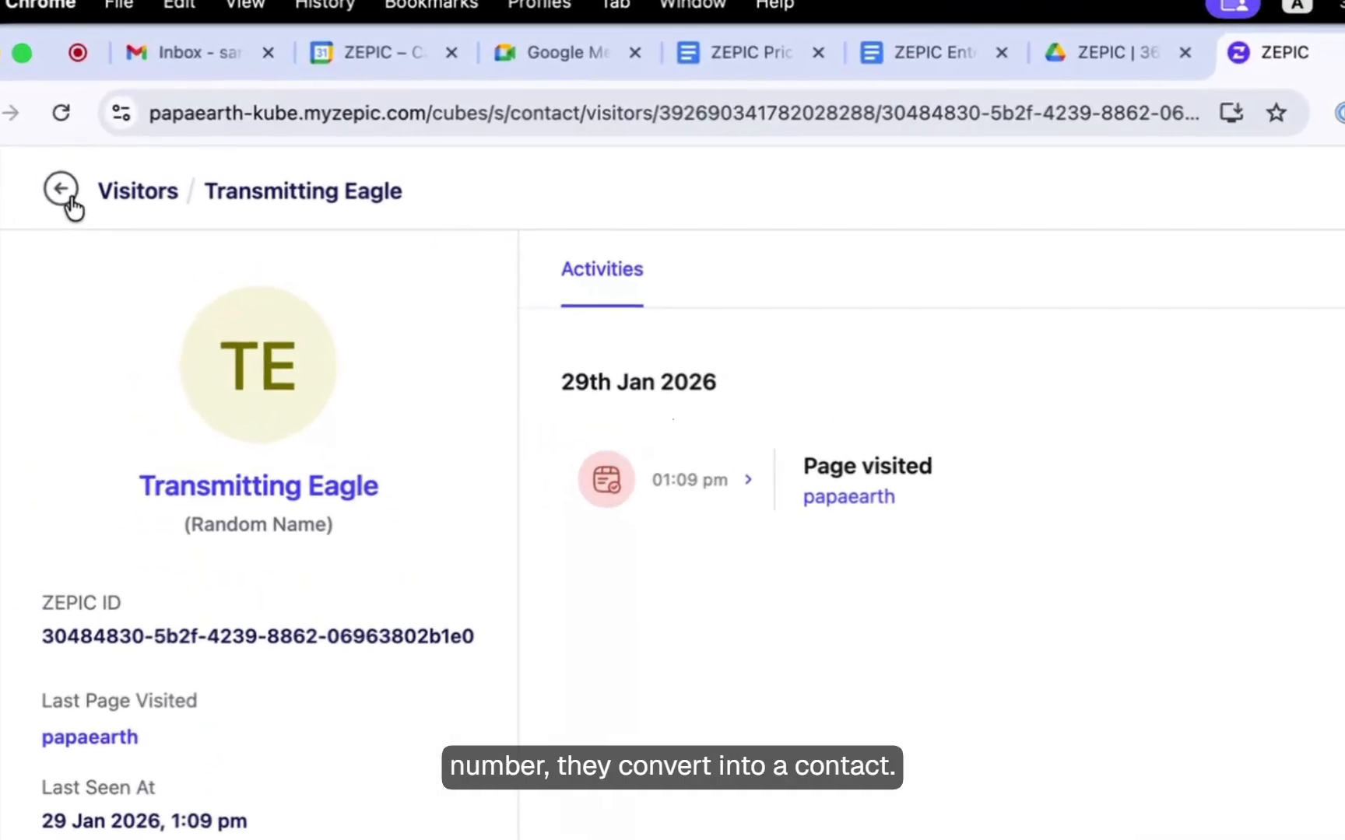
{"action": "left_click", "coordinate": [61, 189]}
- View the activities of the first contact in the all records view of contacts
{"action": "left_click", "coordinate": [139, 201]}
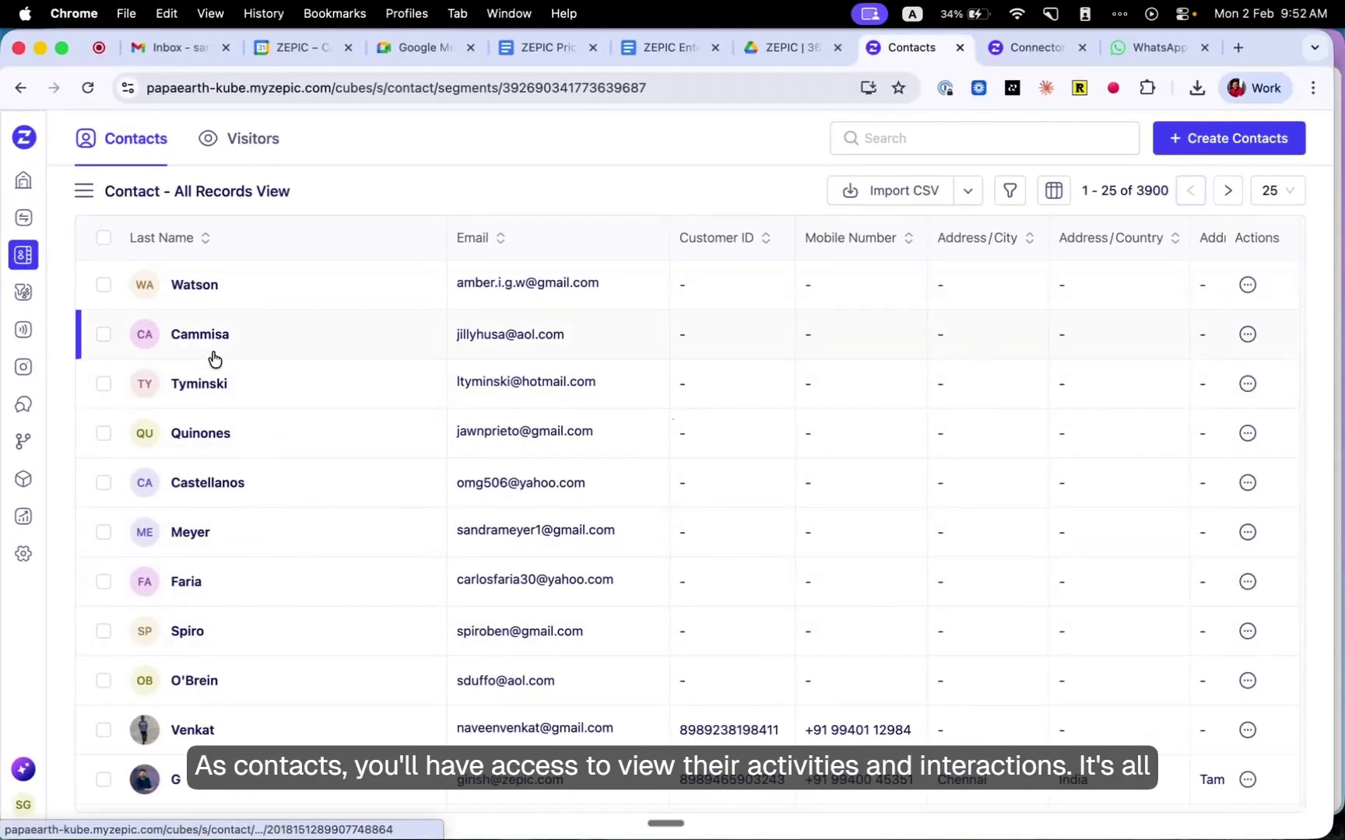
{"action": "left_click", "coordinate": [194, 284]}
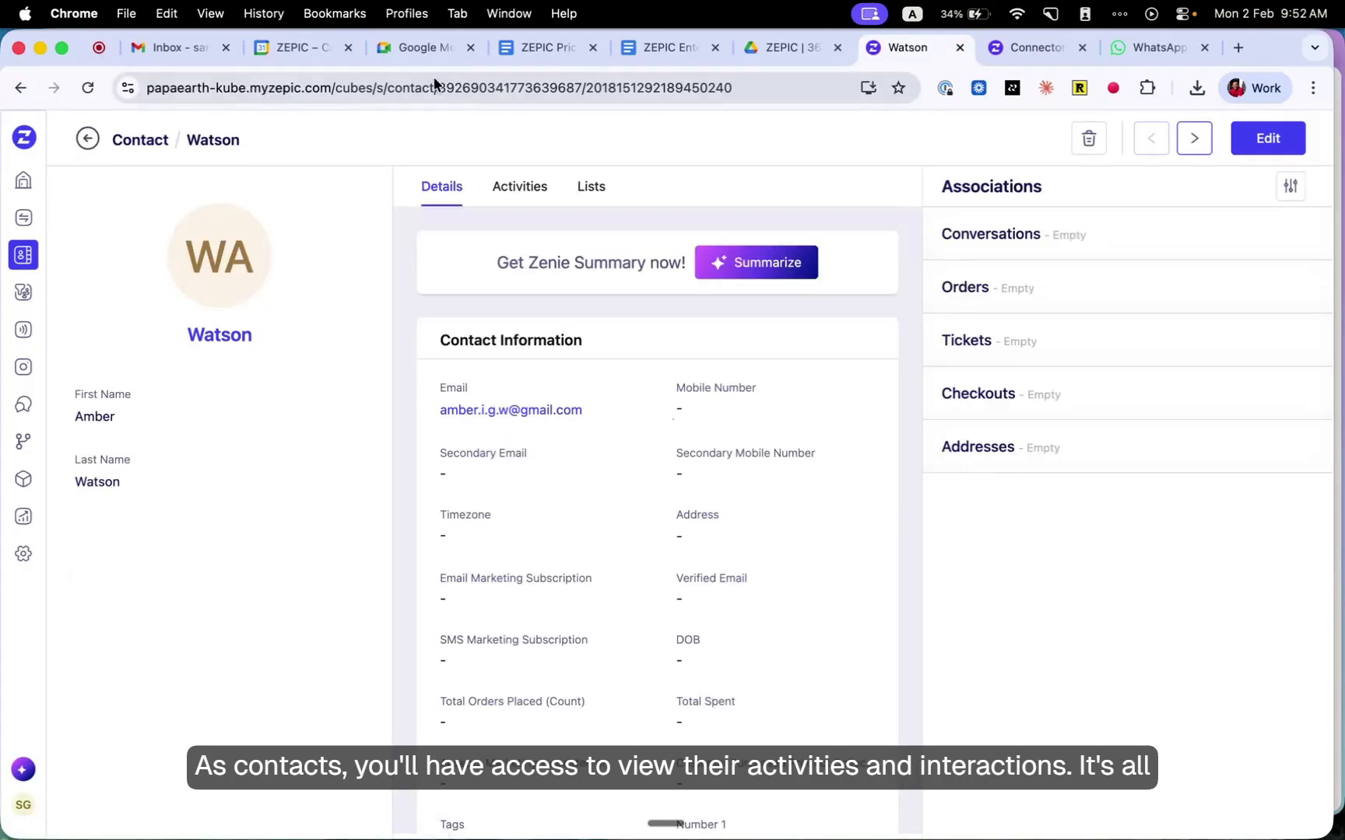
{"action": "left_click", "coordinate": [528, 195]}
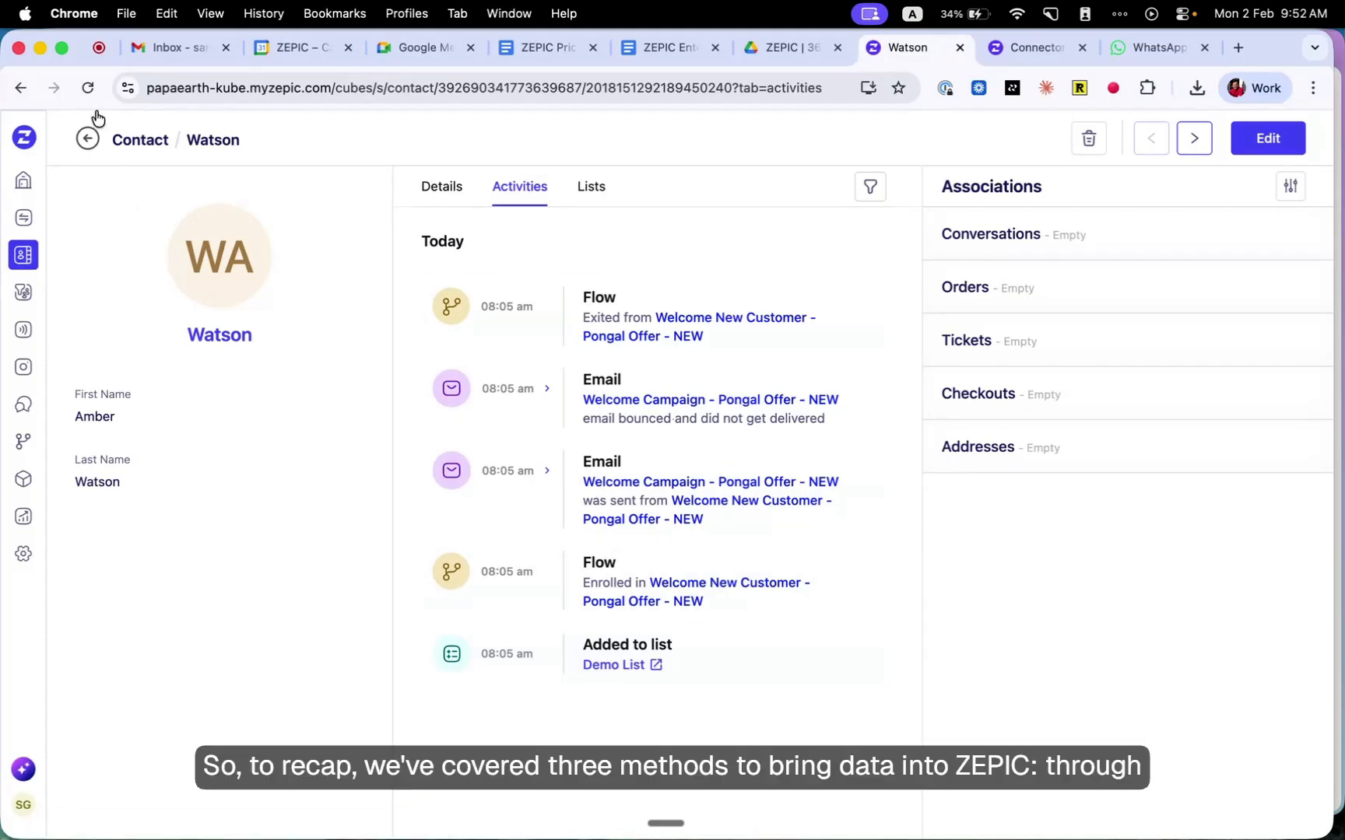
- Browse all sources in the connector catalog for other systems that can be integrated, such as CRM and customer support
{"action": "mouse_move", "coordinate": [25, 234]}
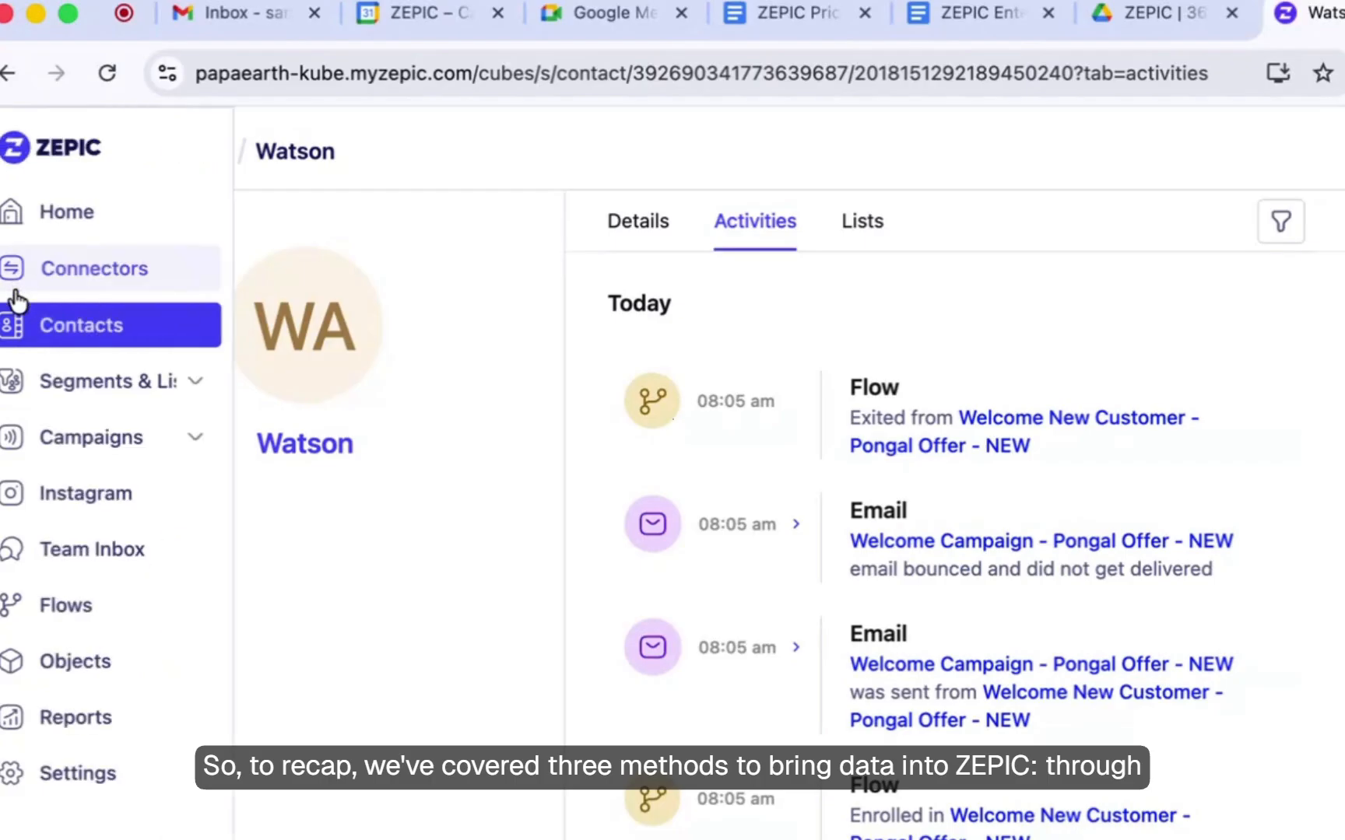
{"action": "left_click", "coordinate": [47, 269]}
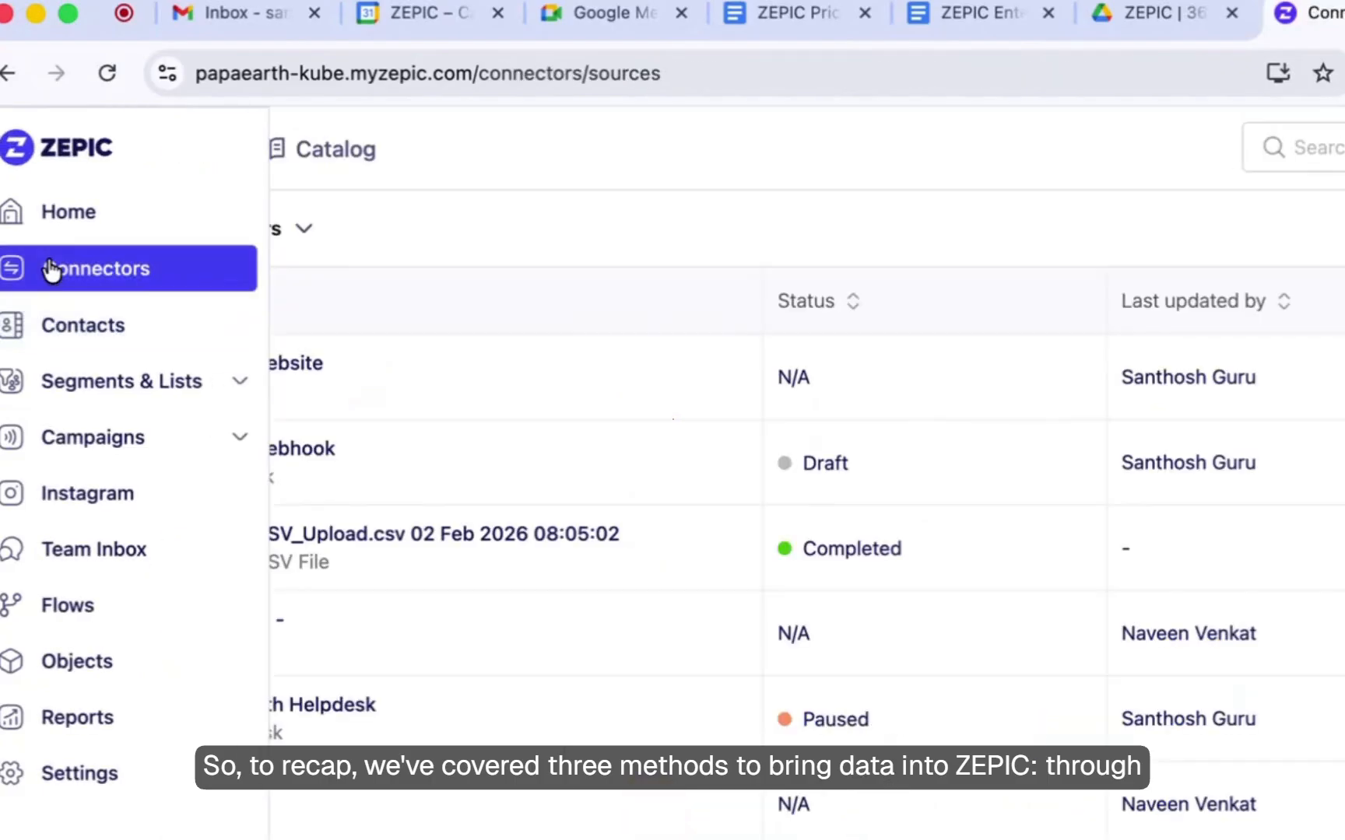
{"action": "left_click", "coordinate": [244, 140]}
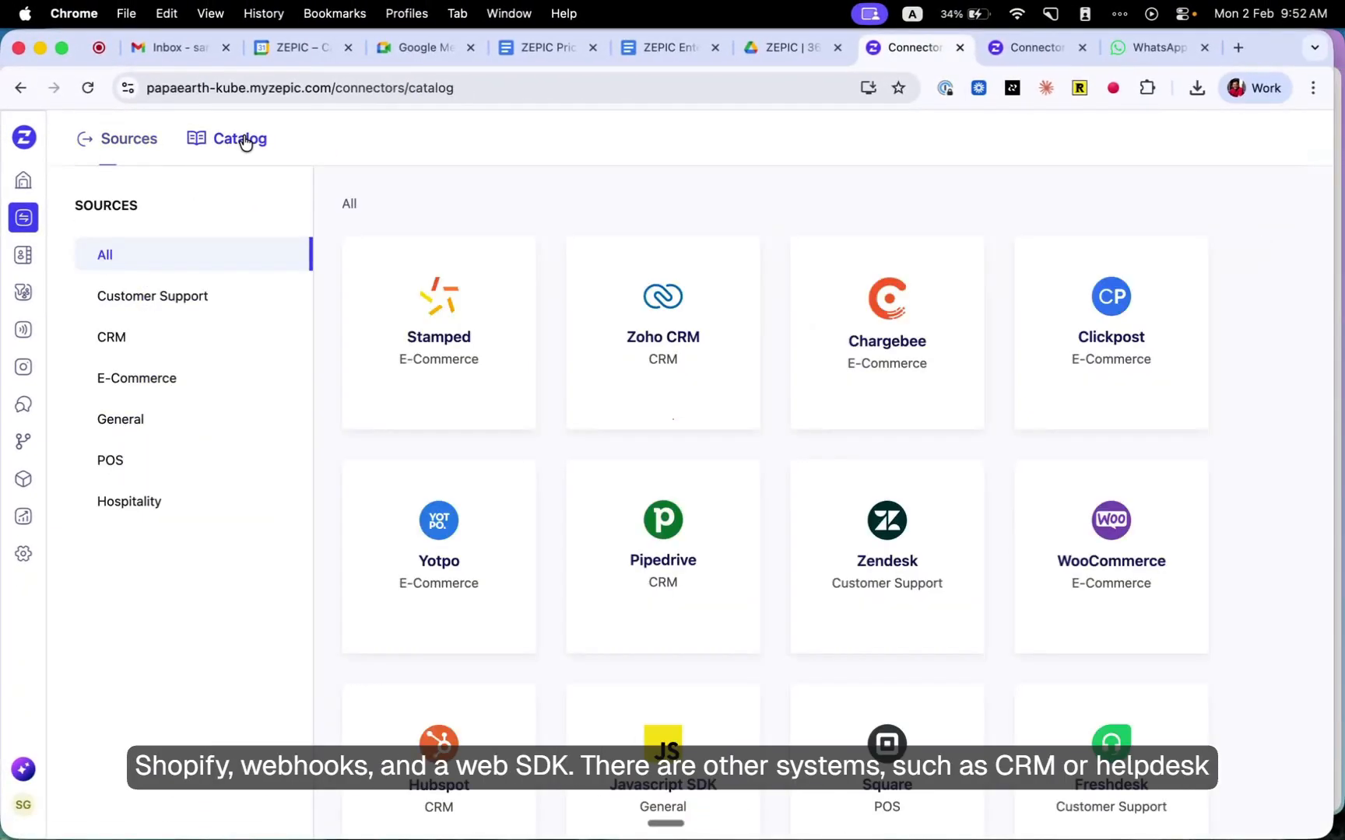
{"action": "scroll", "coordinate": [750, 387], "scroll_direction": "down", "scroll_amount": 12}
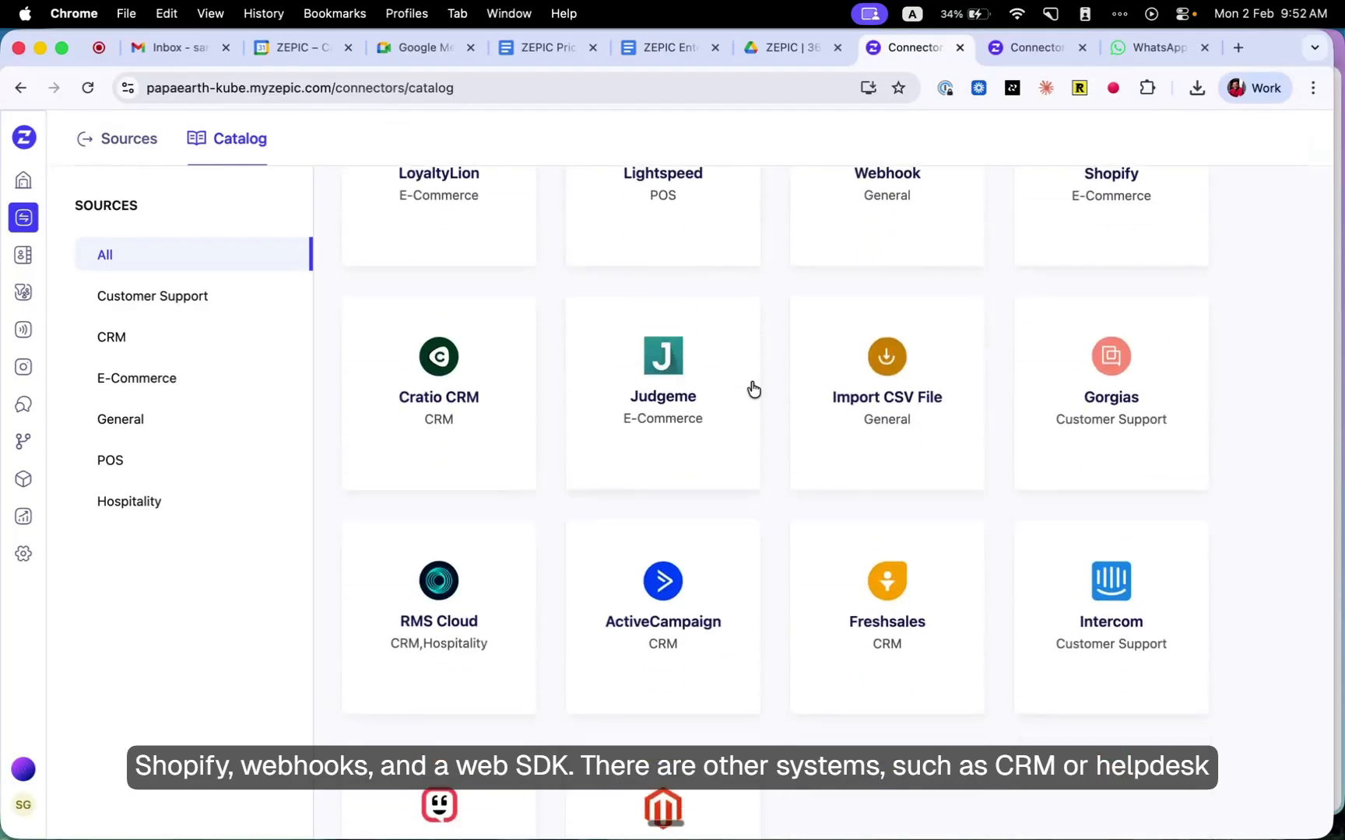
{"action": "scroll", "coordinate": [753, 389], "scroll_direction": "down", "scroll_amount": 1}
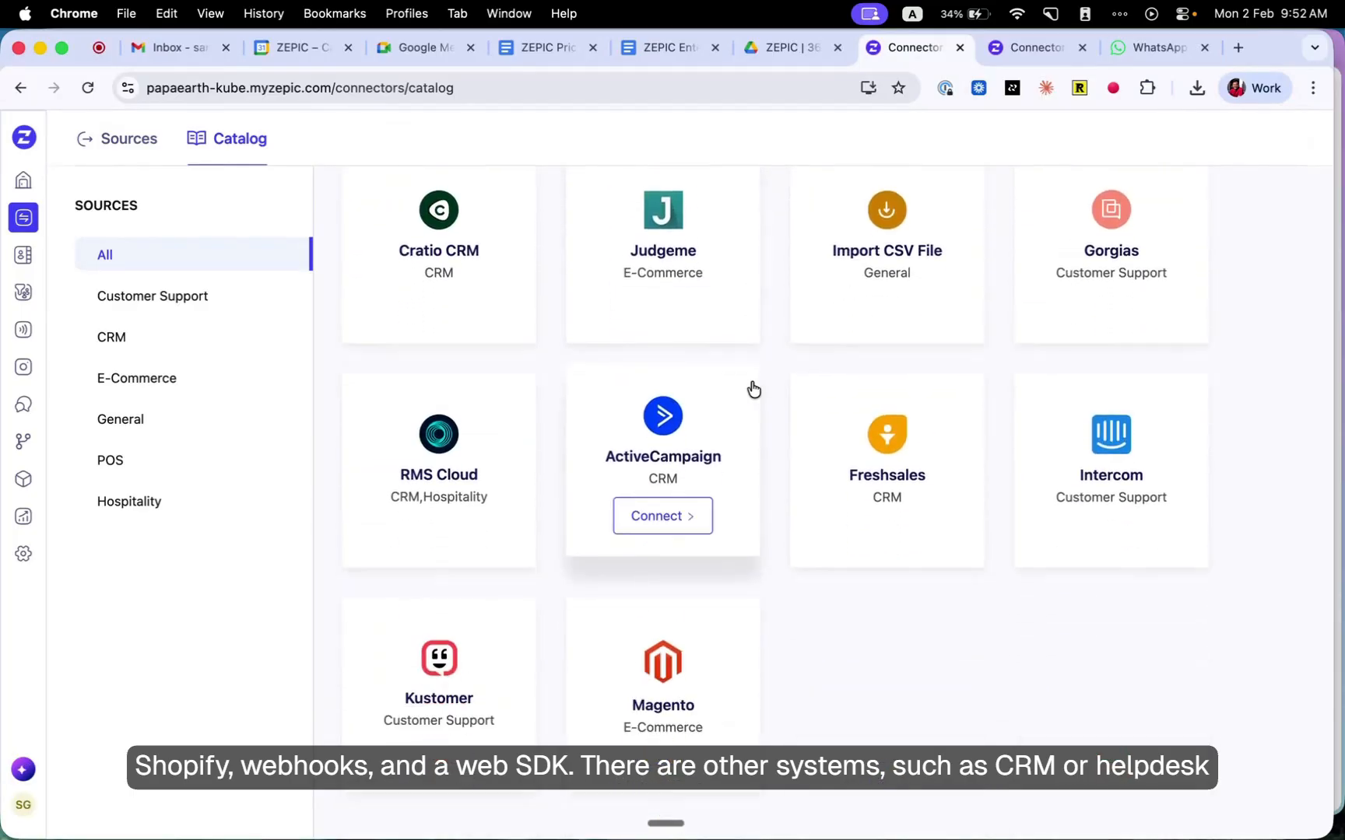
{"action": "scroll", "coordinate": [750, 387], "scroll_direction": "up", "scroll_amount": 10}
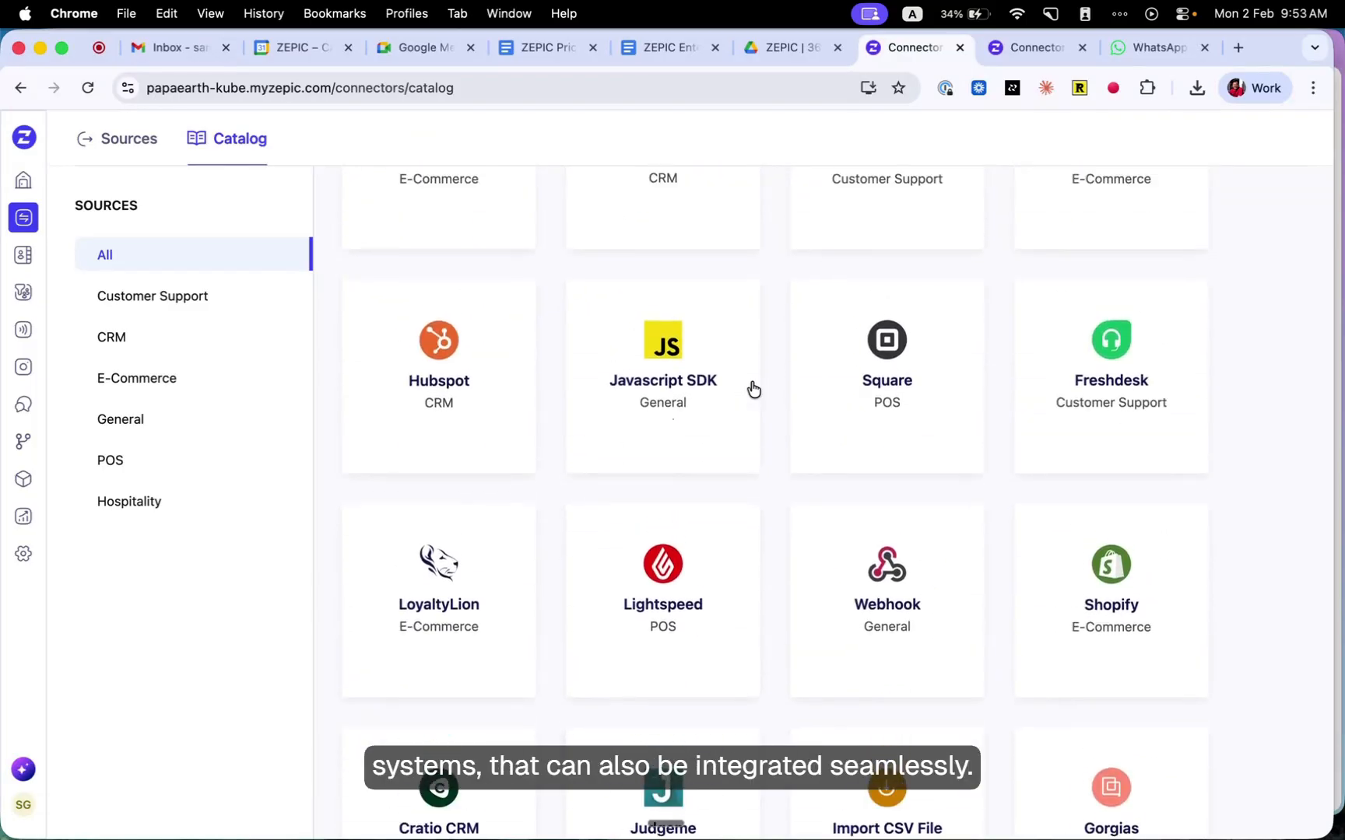
{"action": "mouse_move", "coordinate": [60, 343]}
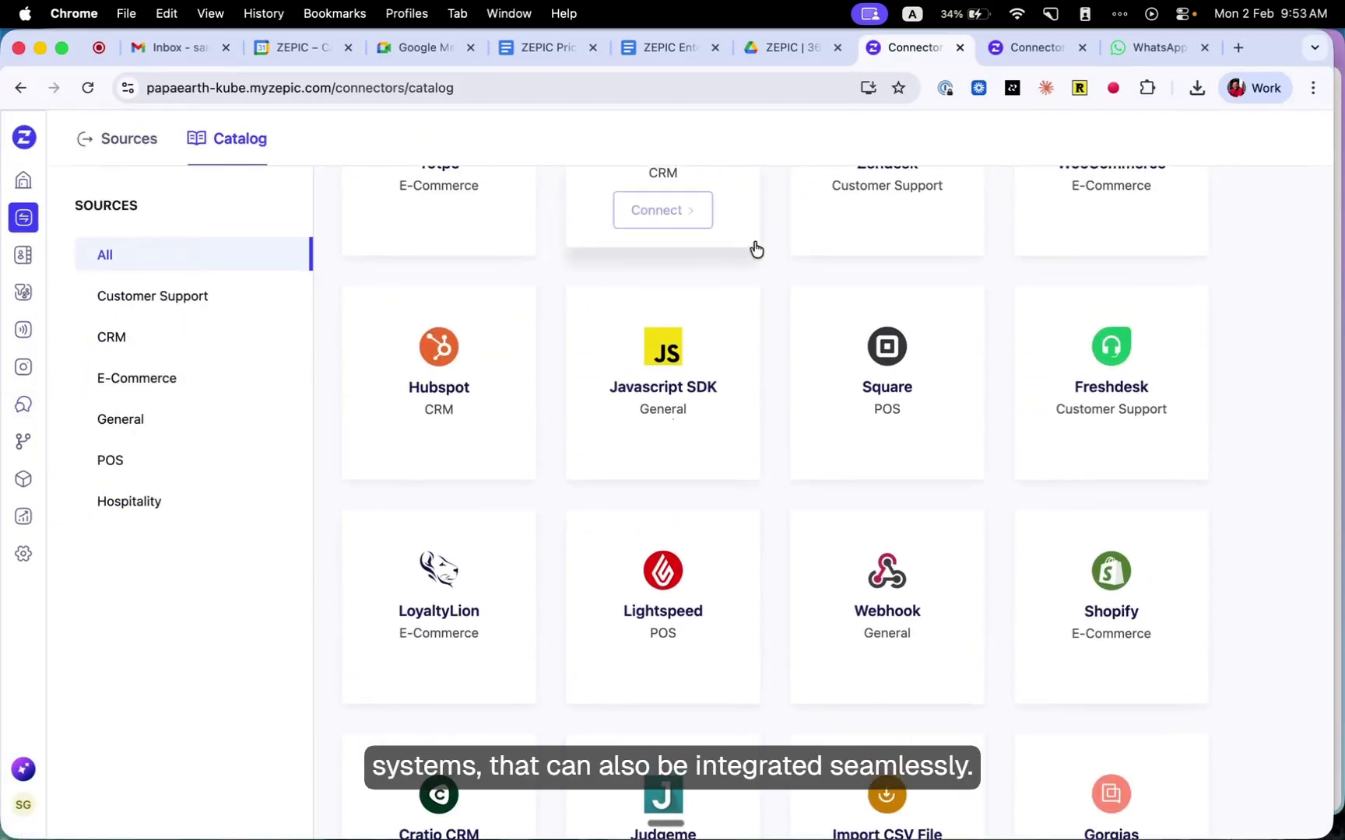
{"action": "left_click", "coordinate": [870, 12]}
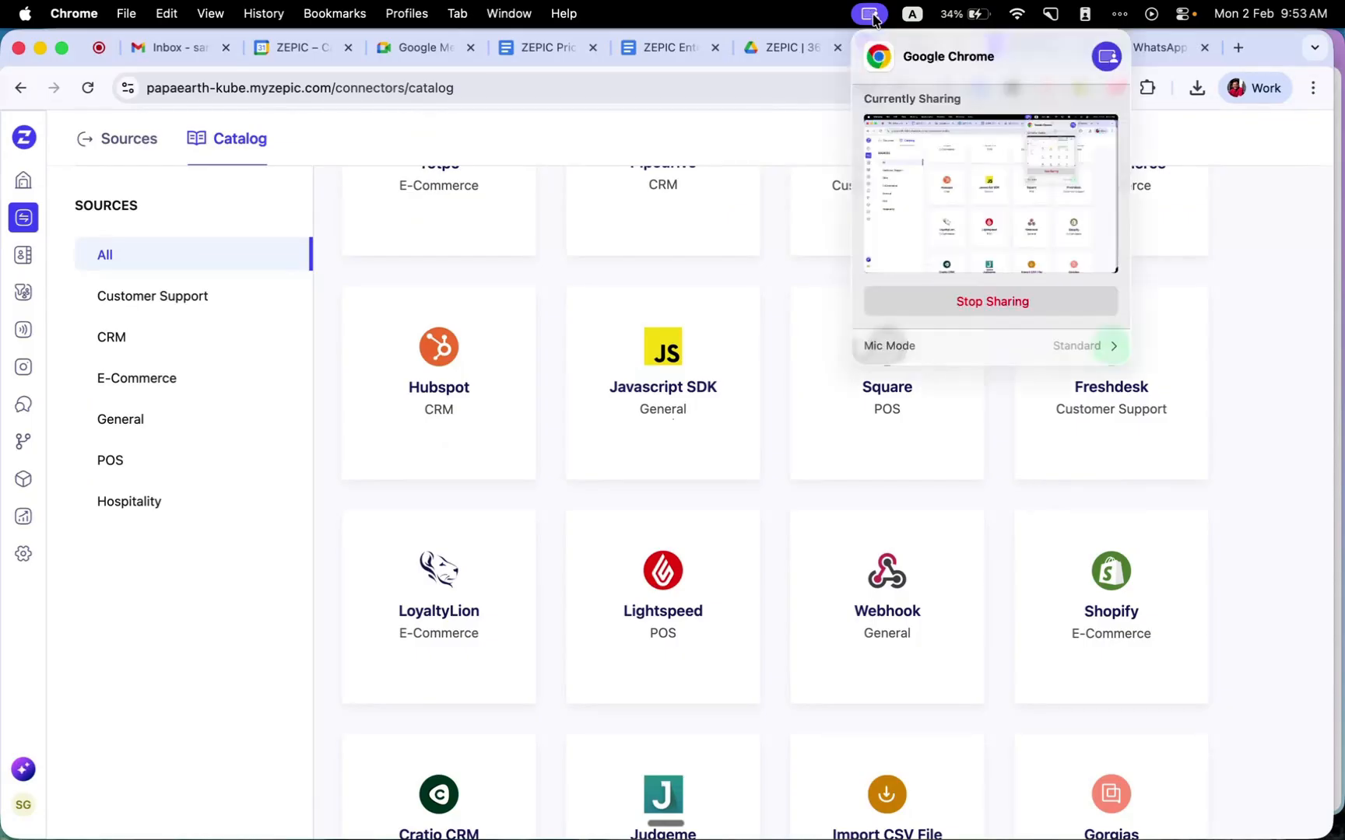